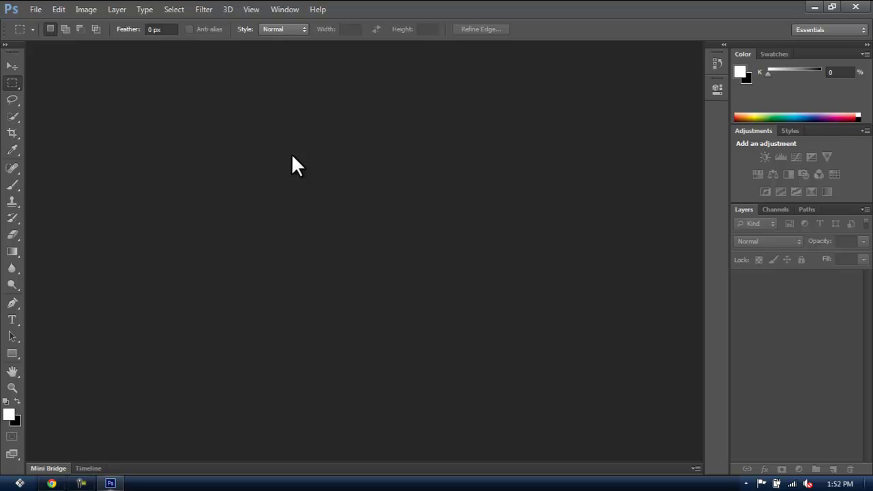
Step: Start a new document named Cover Magazine using the International Paper preset at A4 size
click(37, 9)
click(45, 22)
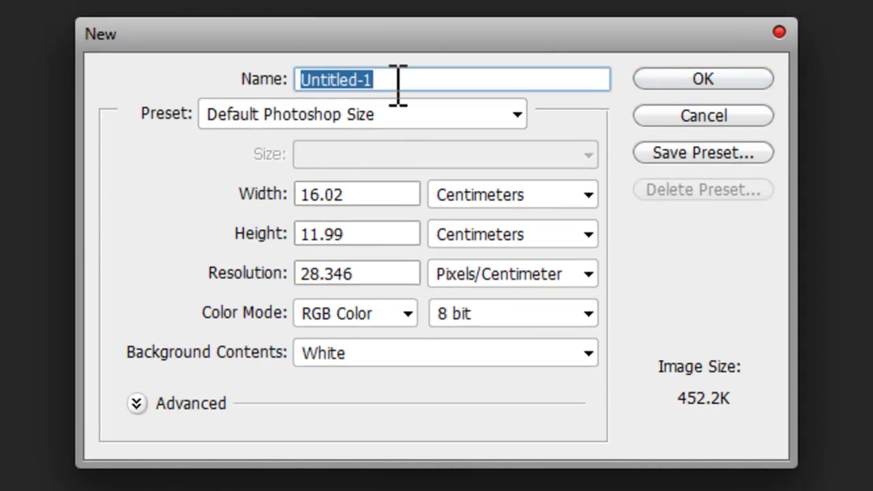
text(Cover Magazine)
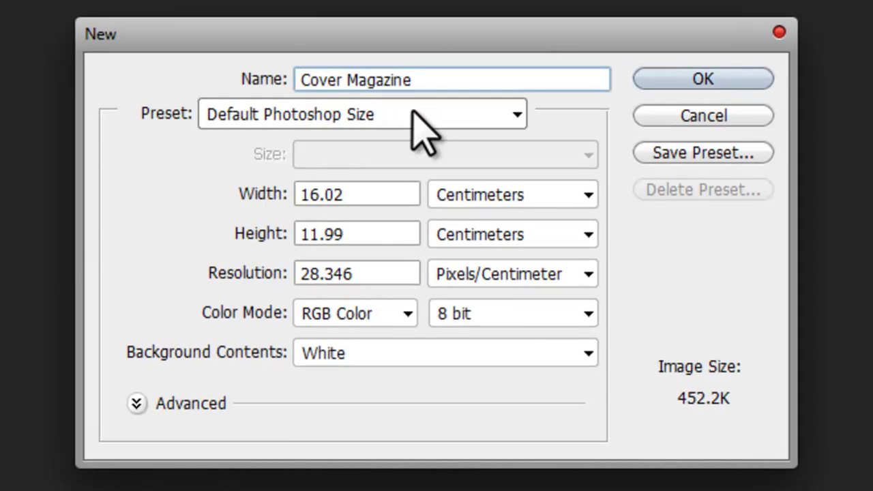
click(464, 116)
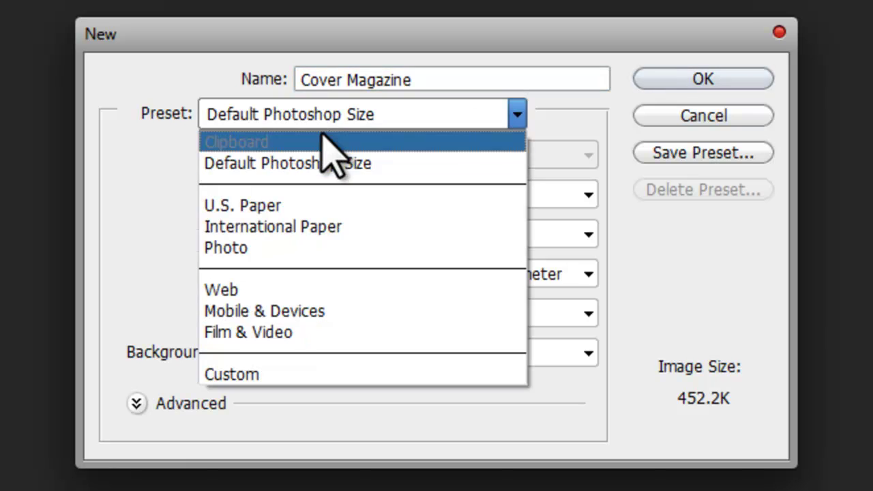
click(276, 228)
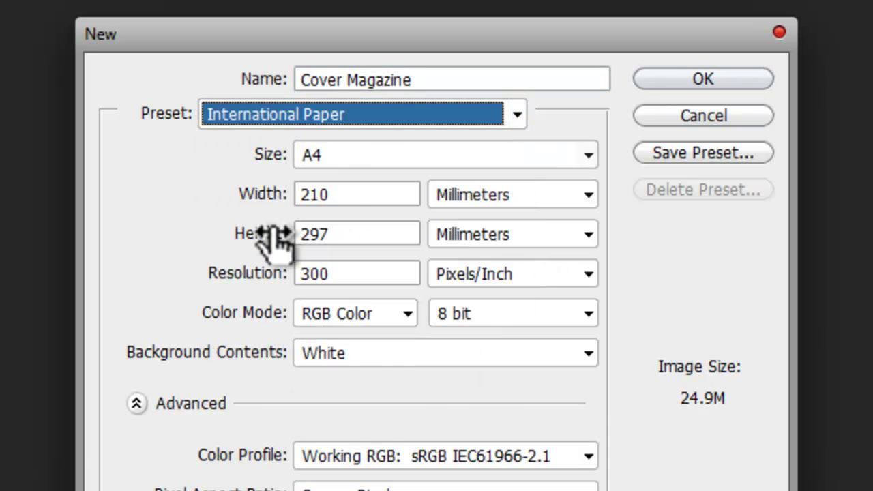
click(366, 156)
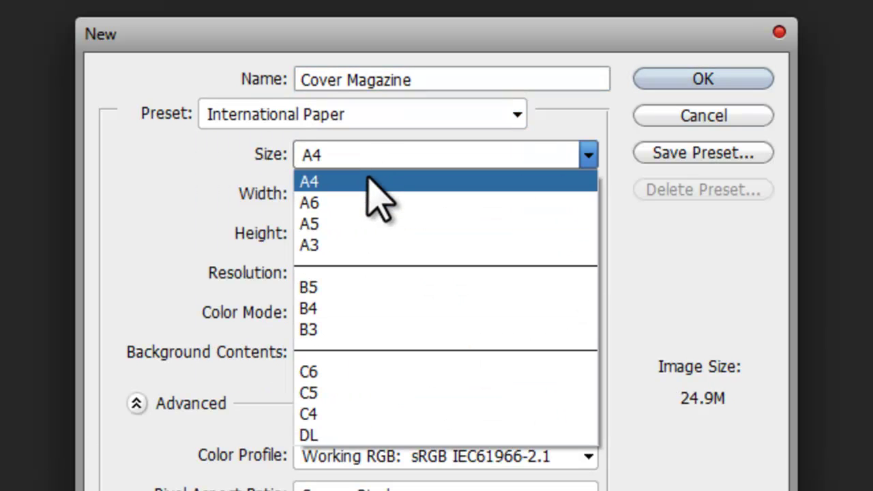
click(345, 179)
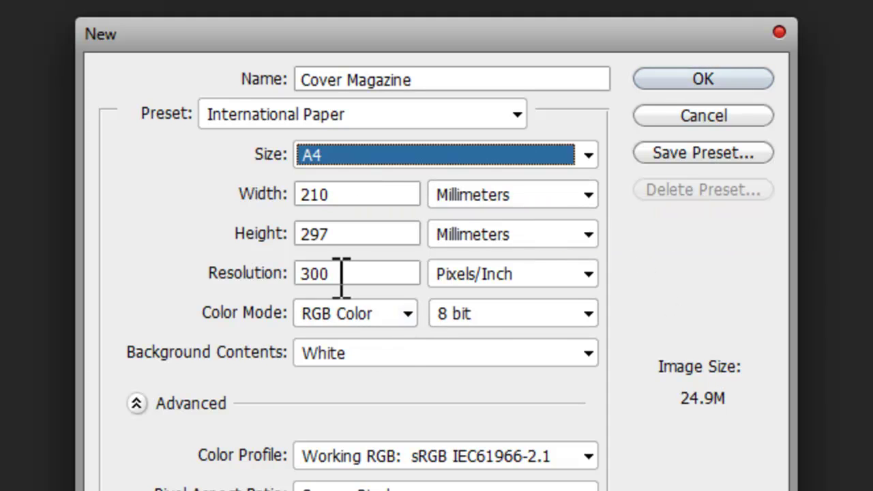
Step: Keep the resolution at 300 pixels/inch and set the new document's color mode to CMYK Color
drag(328, 279, 304, 278)
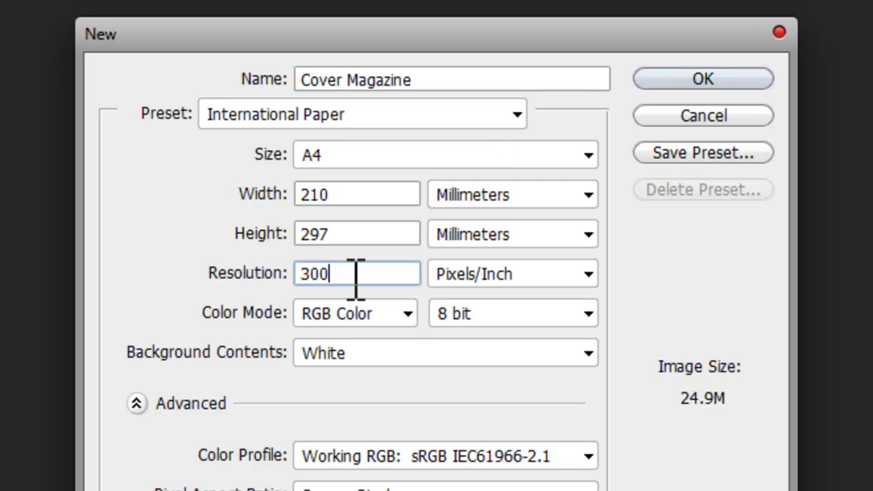
click(372, 313)
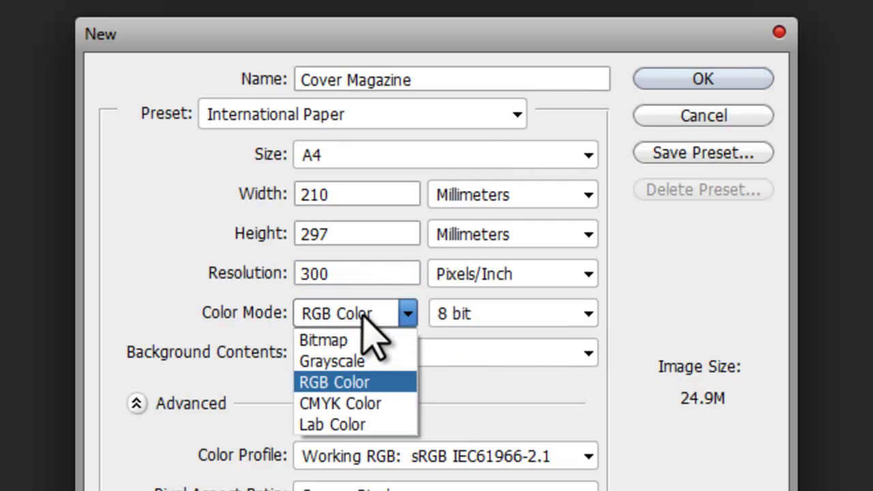
click(377, 405)
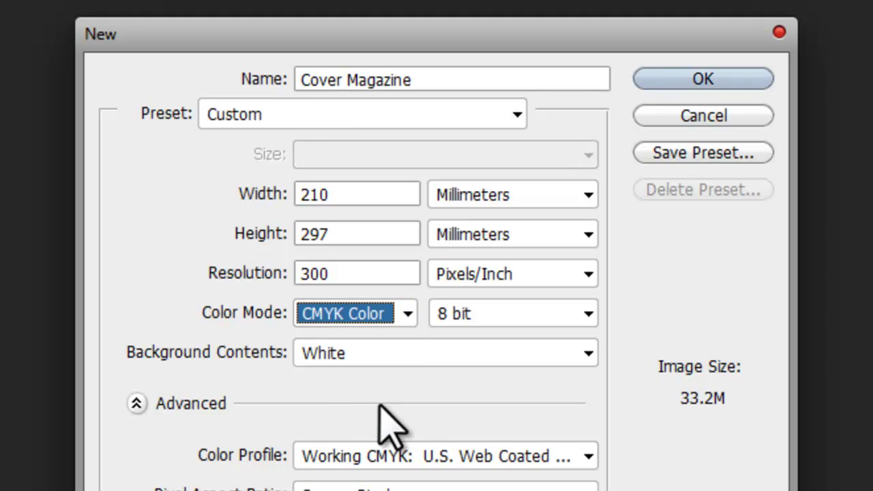
key(shift+Tab)
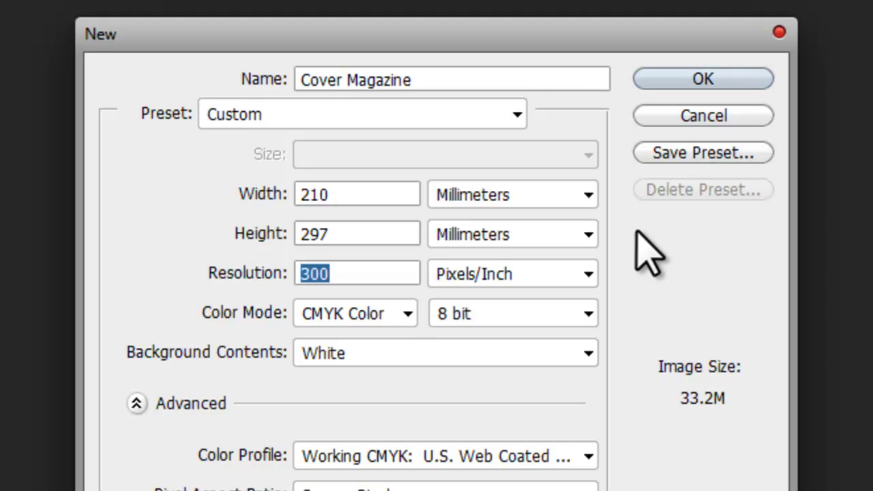
Step: Examine the width, height and resolution settings that the Custom preset offers for the new document
click(516, 114)
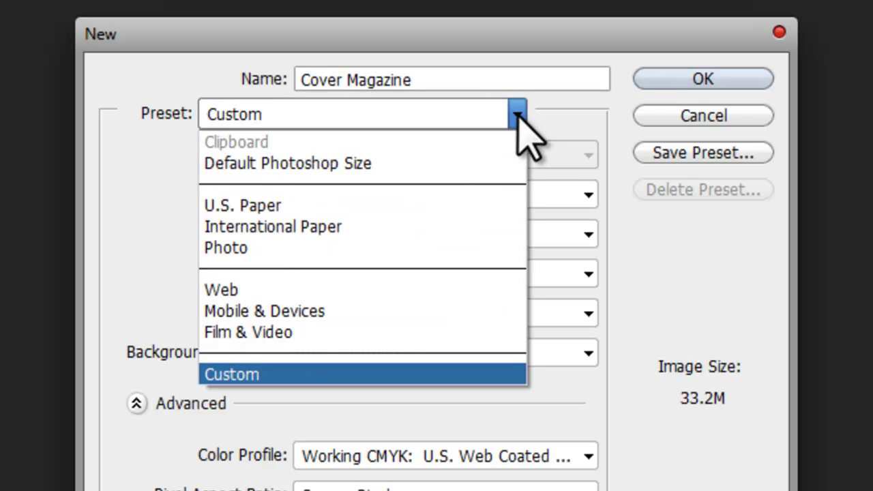
click(338, 375)
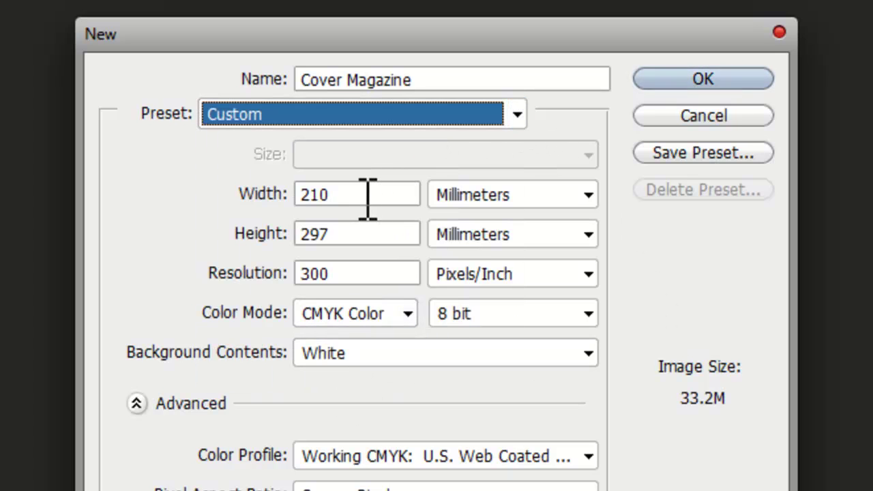
drag(366, 195, 265, 198)
drag(343, 239, 254, 240)
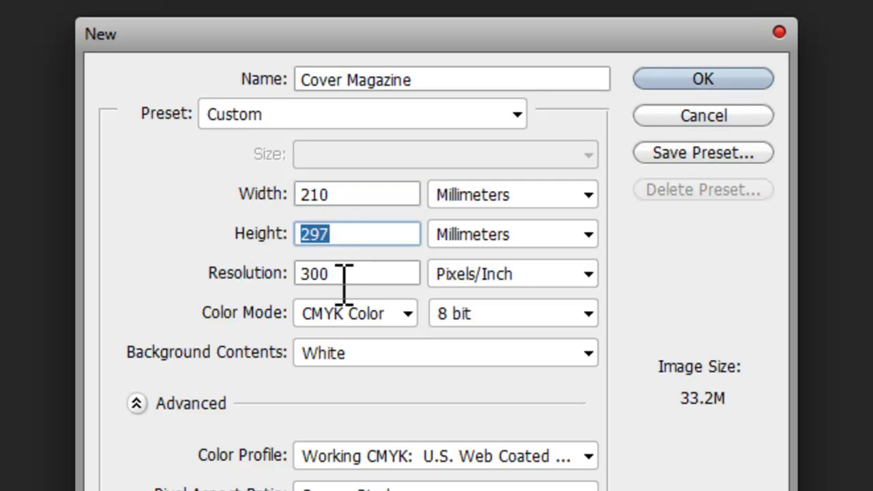
drag(345, 278, 253, 281)
drag(342, 239, 264, 237)
drag(338, 194, 298, 193)
click(380, 189)
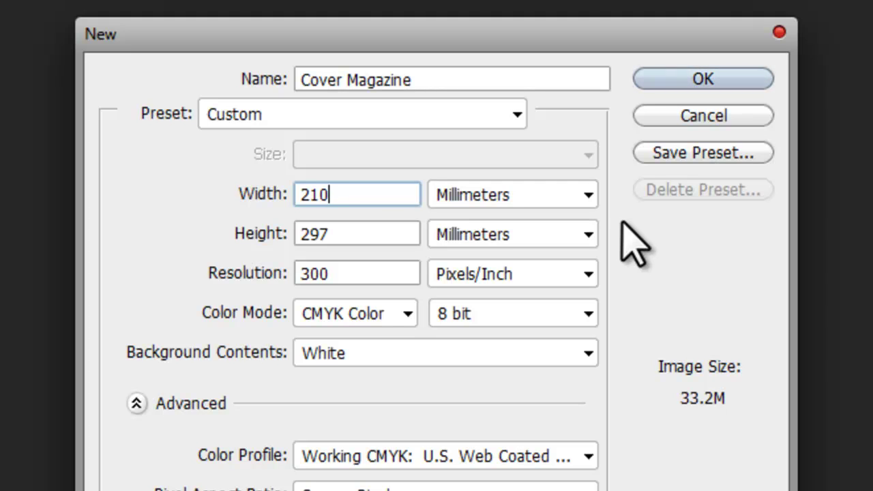
Step: Switch the new document's dimensions to pixels, with a width of 400 and a height of 600
click(588, 194)
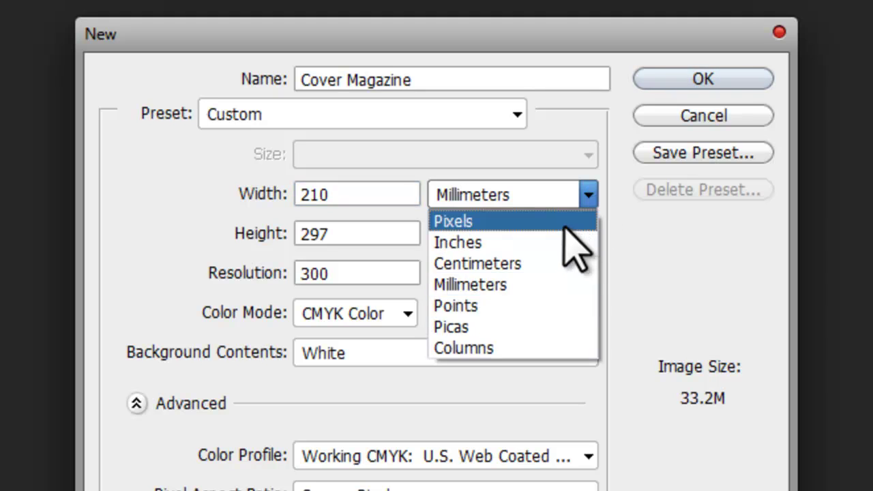
click(493, 220)
drag(340, 195, 263, 189)
text(400)
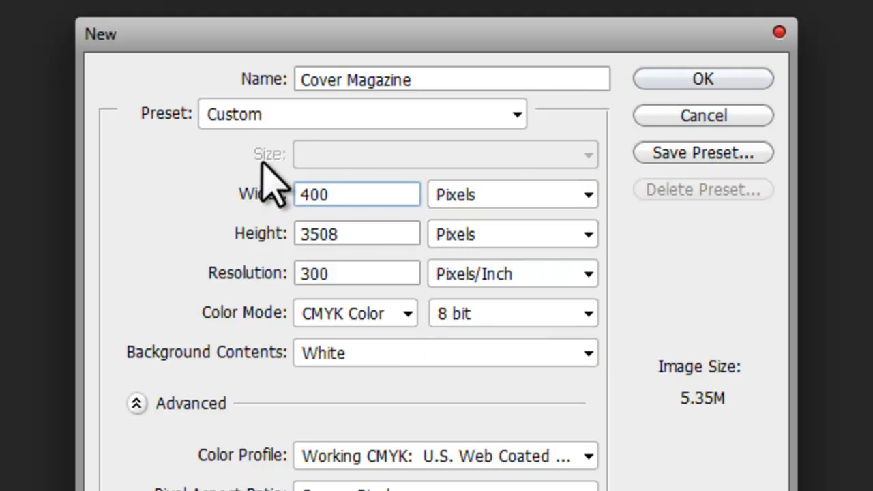
drag(362, 236, 223, 232)
text(600)
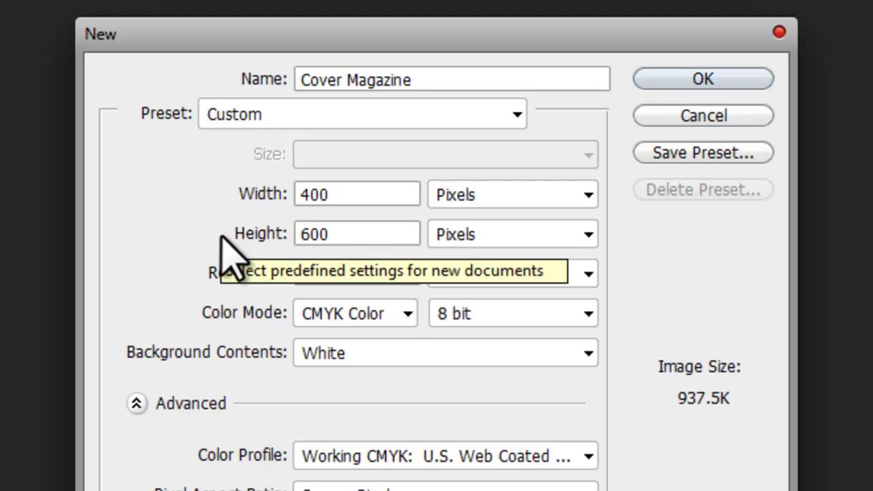
Step: Set the new document's resolution to 72 pixels/inch and its color mode to RGB Color
drag(328, 273, 189, 279)
text(72)
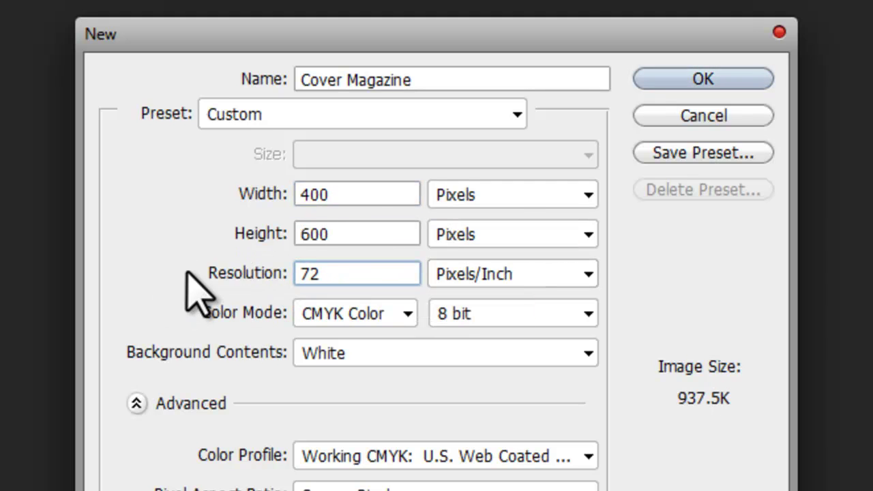
click(356, 312)
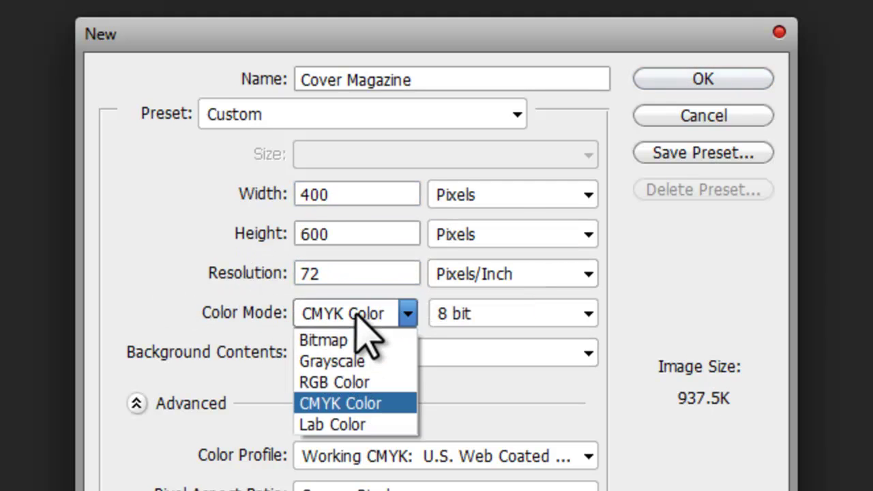
click(389, 385)
key(shift+Tab)
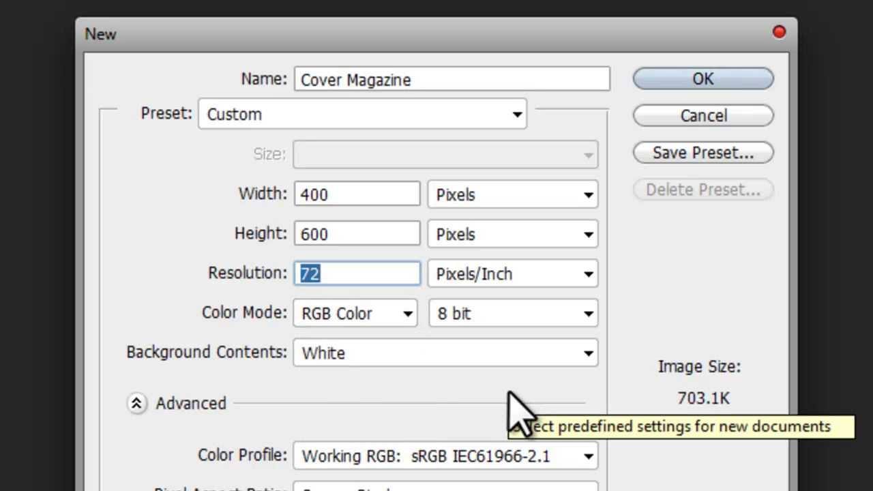
Step: Apply the International Paper preset at A4 with CMYK Color mode and create the document
click(516, 116)
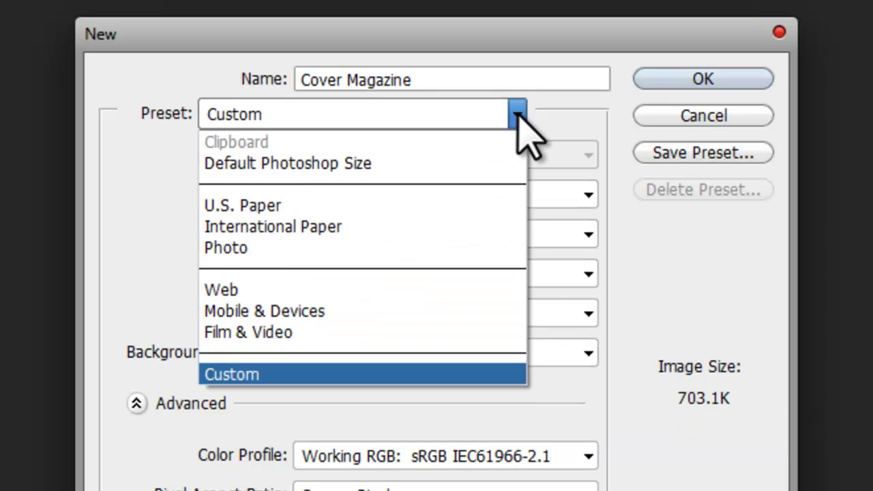
click(310, 227)
click(361, 155)
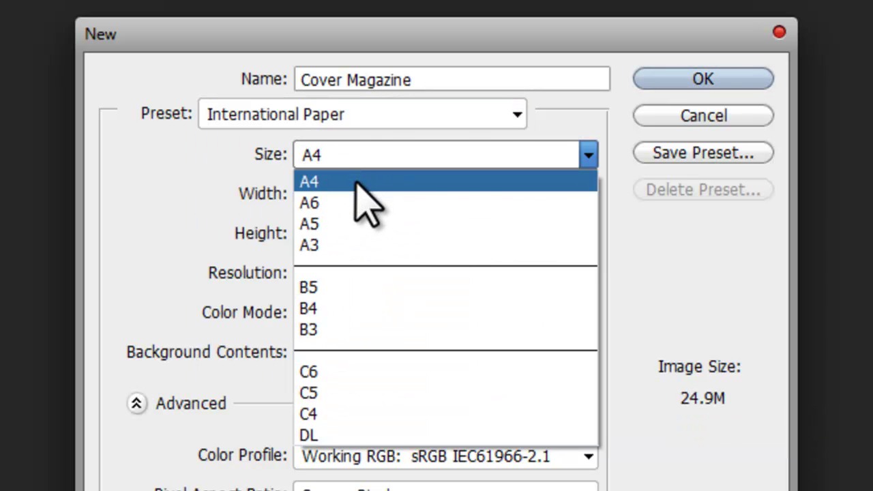
click(355, 183)
click(382, 313)
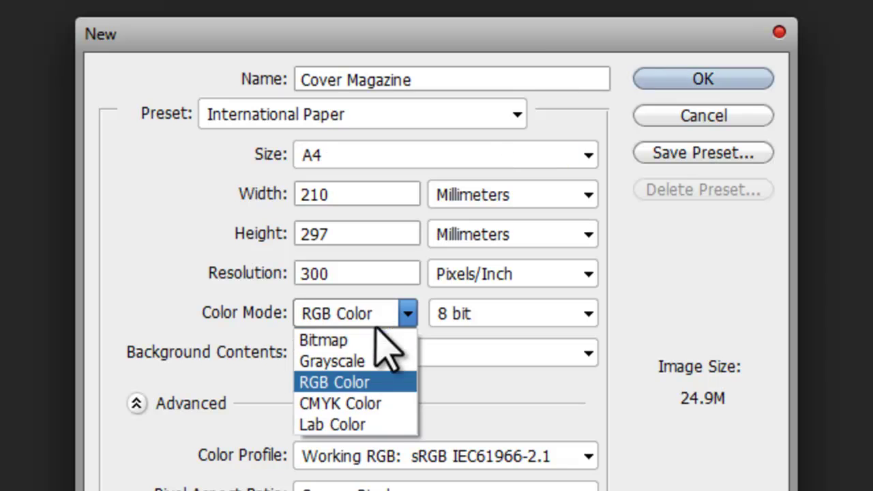
click(340, 402)
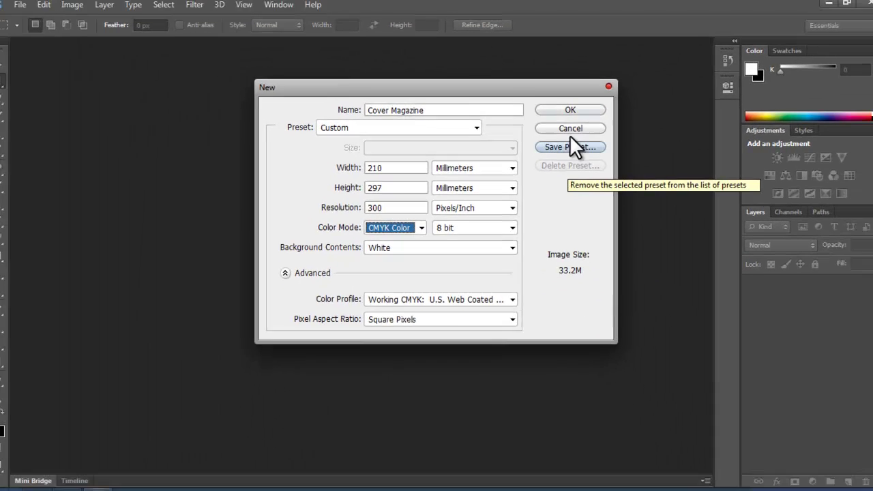
click(579, 108)
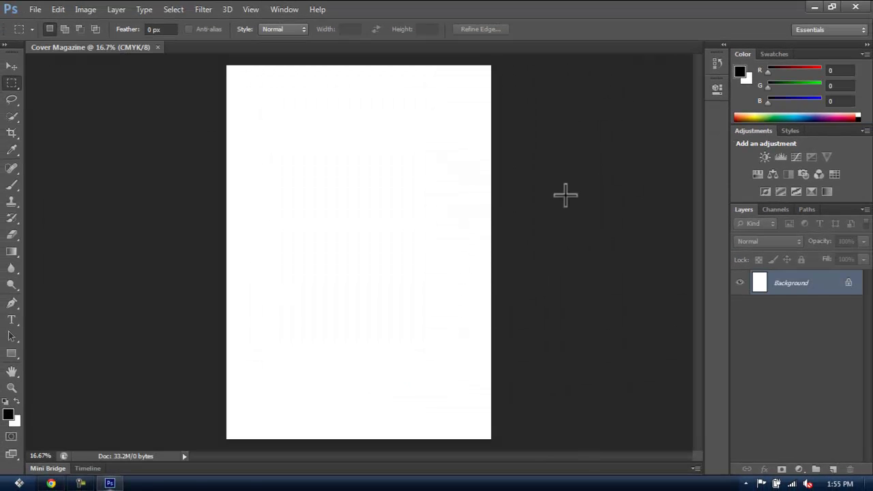
Step: Shrink the program window to reach the desktop files and place the image_swimsuit photo into the Cover Magazine document
click(833, 6)
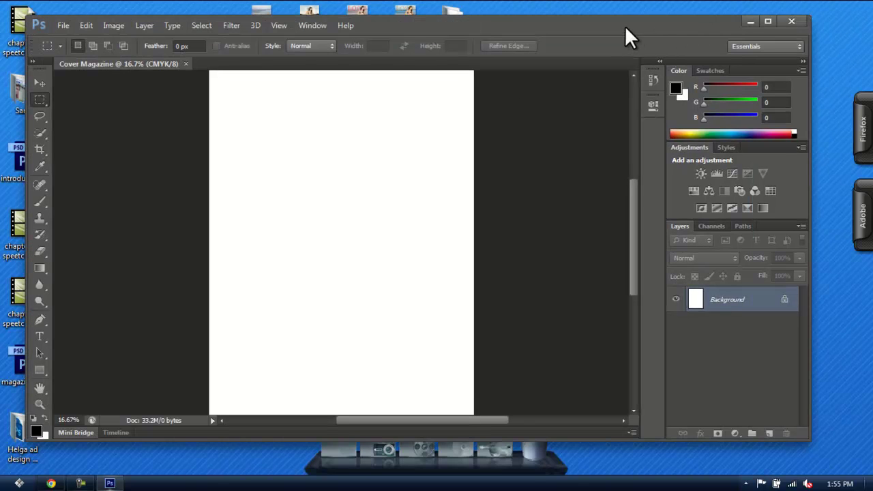
drag(626, 27, 647, 86)
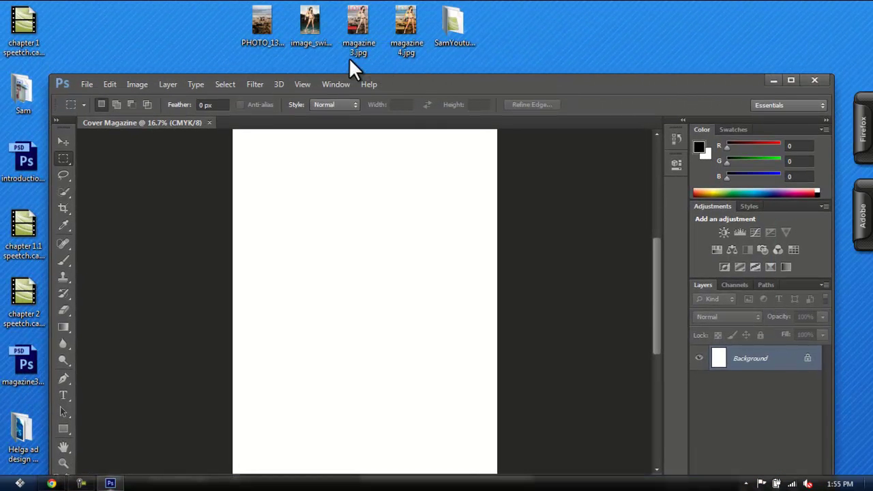
drag(305, 49, 346, 239)
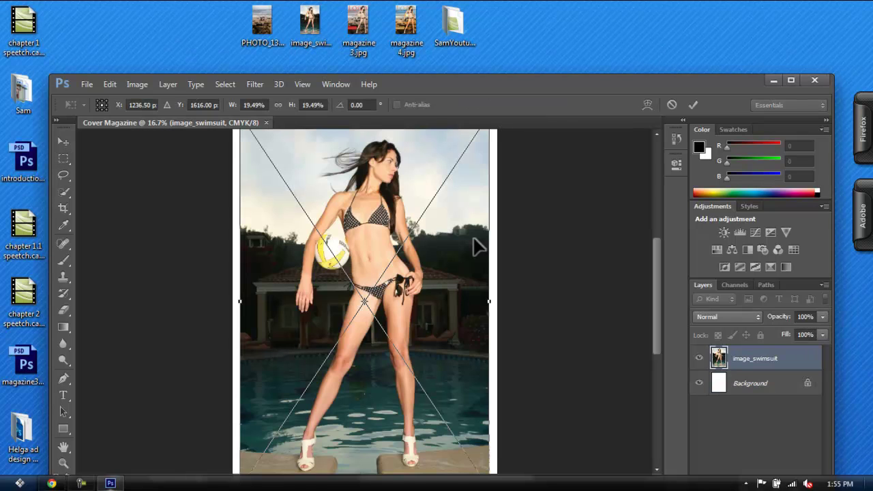
key(m)
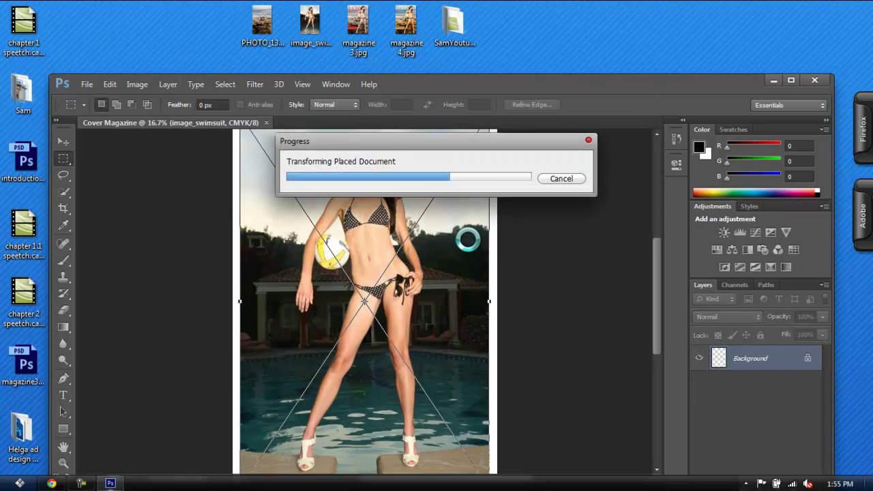
drag(690, 80, 689, 43)
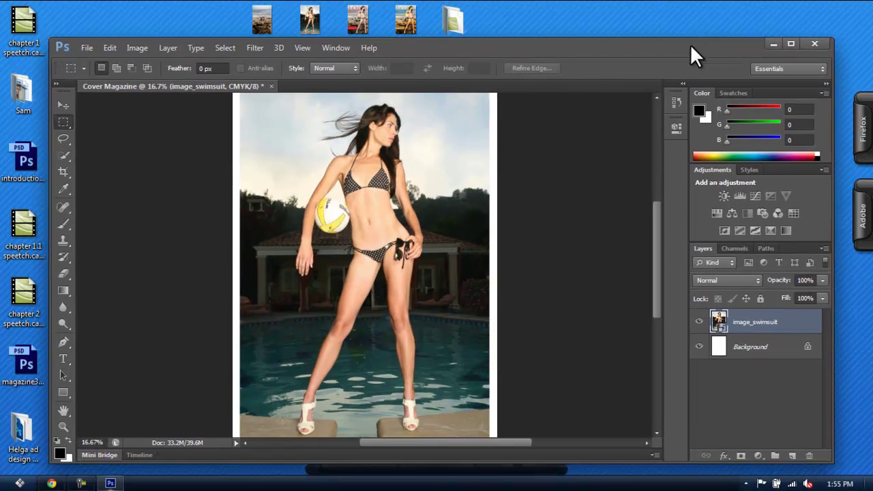
Step: Place the rocky beach photo from the desktop on a new layer and move it beneath the image_swimsuit layer
click(792, 456)
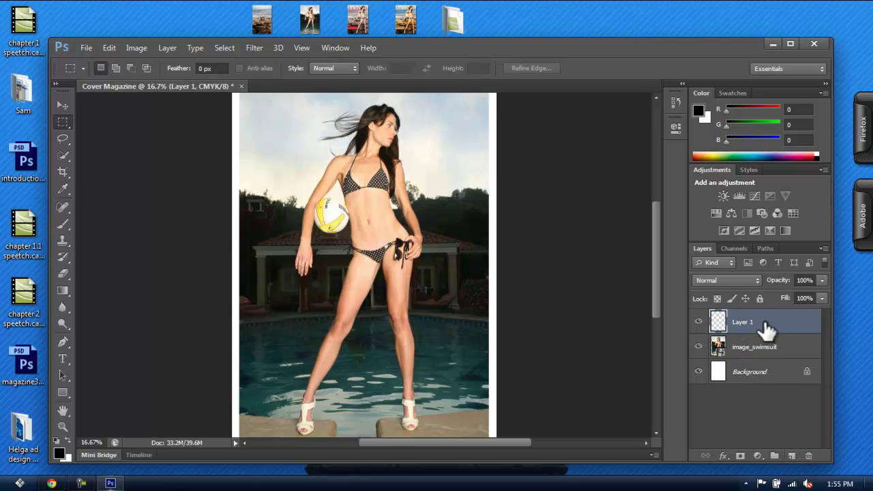
click(264, 23)
drag(264, 23, 298, 182)
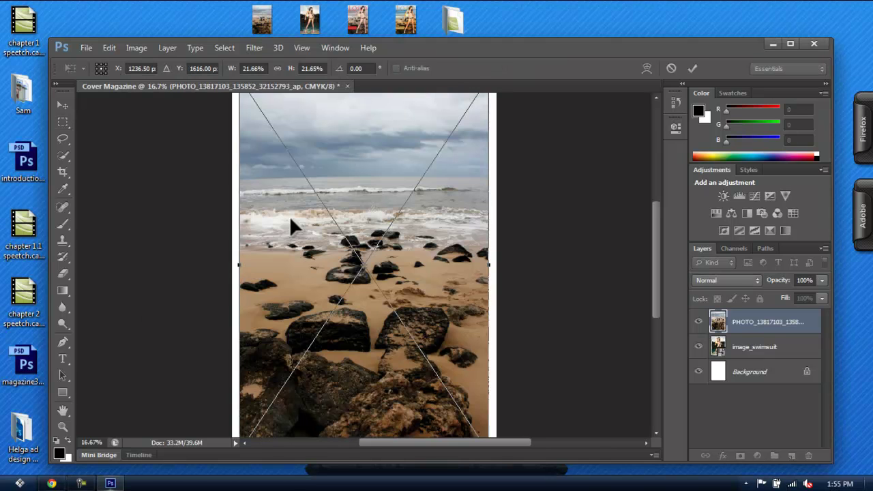
key(Return)
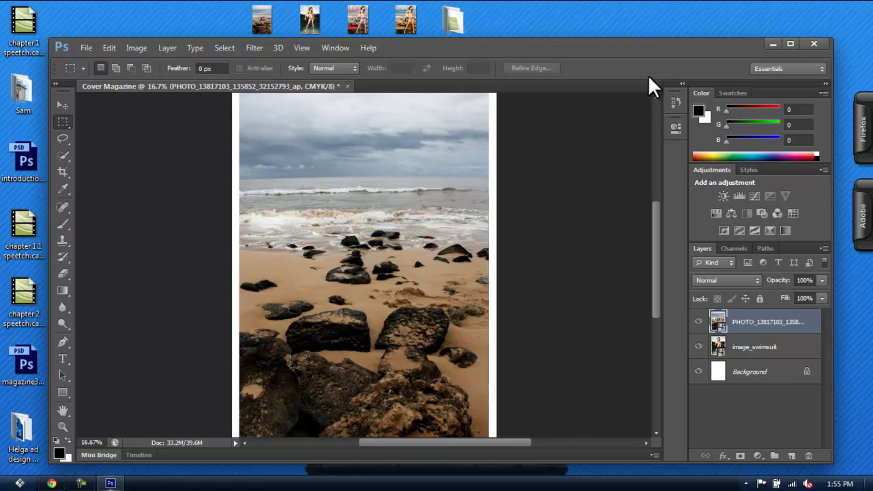
click(788, 44)
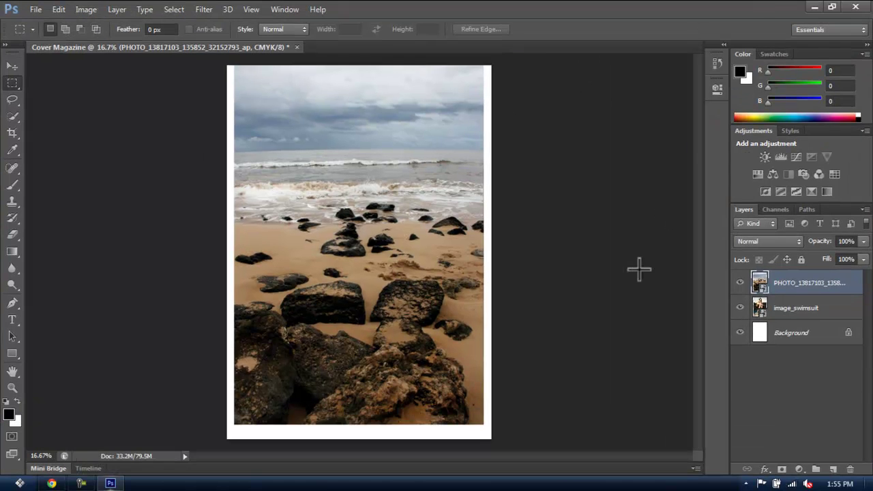
drag(784, 284, 811, 328)
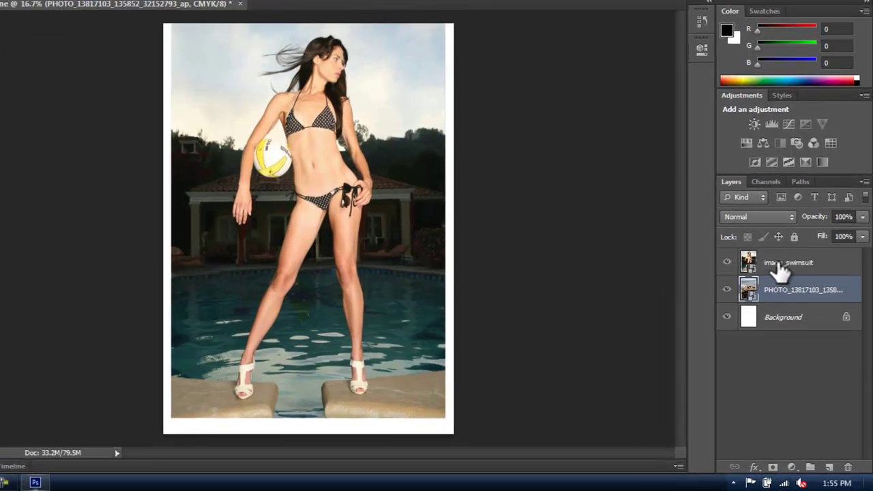
Step: Rename the image_swimsuit layer to "model" and the beach photo layer to "background"
double_click(786, 281)
text(model)
double_click(755, 179)
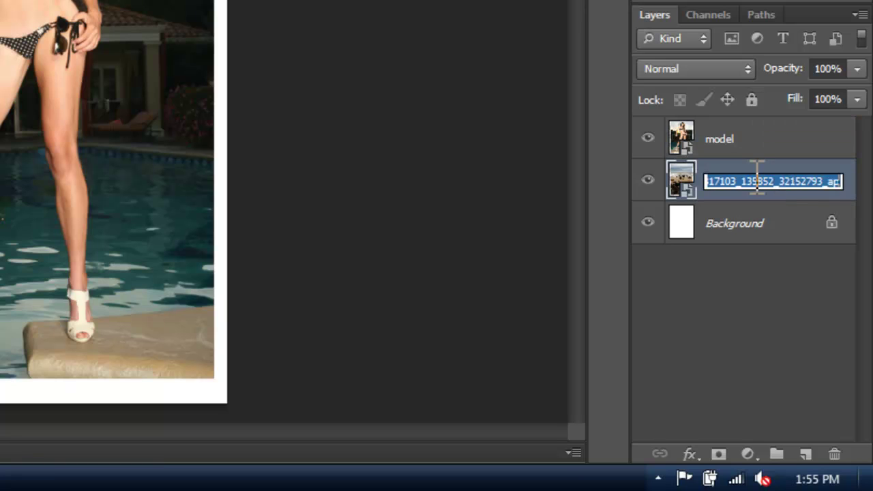
text(background)
key(Return)
Step: Rasterize the background photo layer and the model layer
right_click(753, 181)
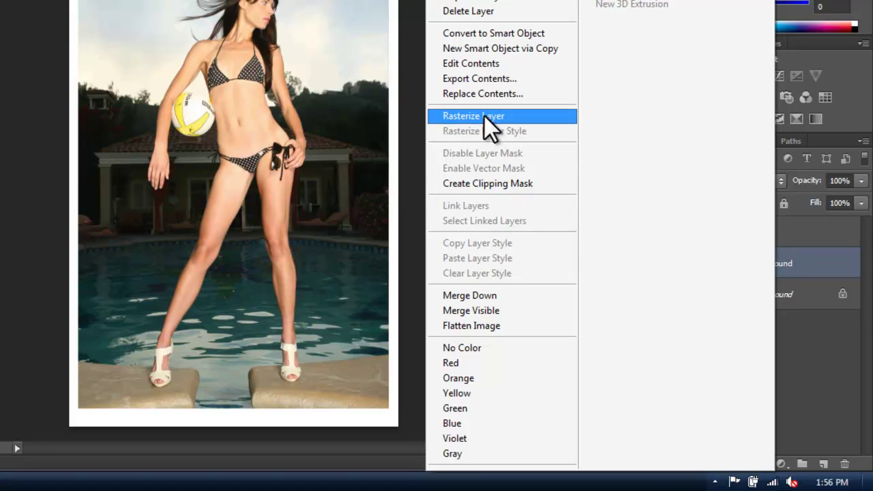
click(503, 119)
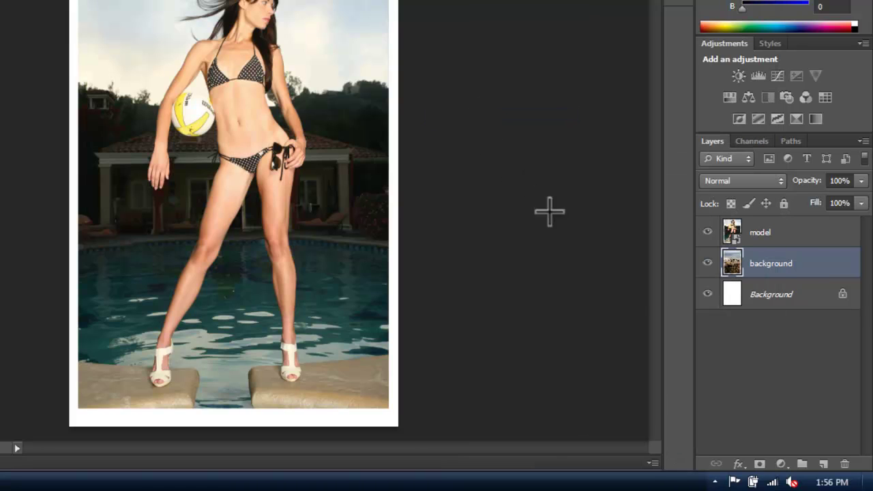
right_click(752, 229)
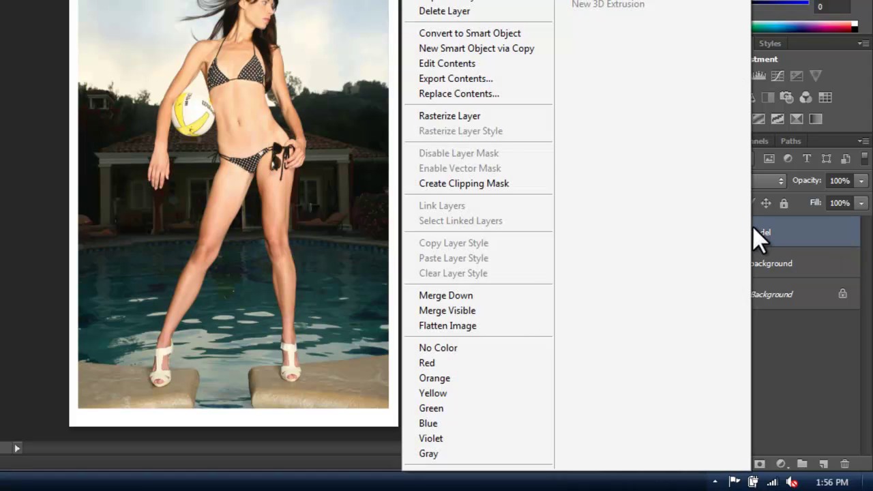
click(483, 122)
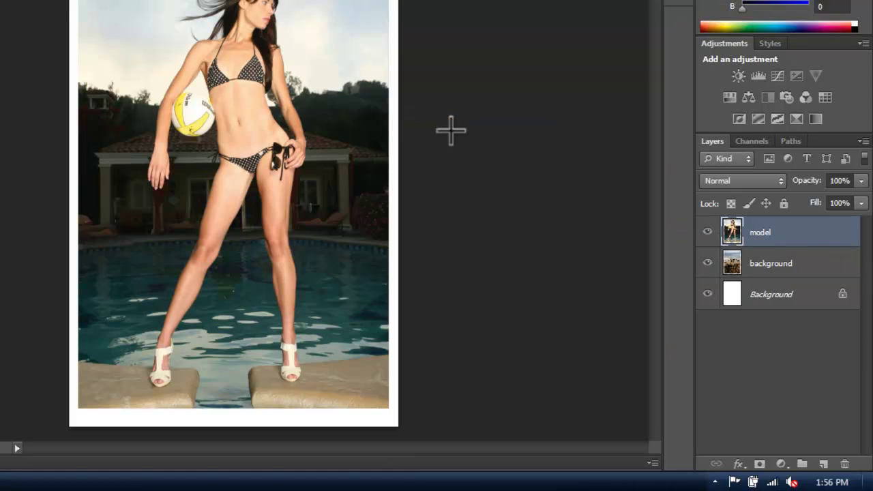
Step: Fully lock the background photo layer and hide it
click(771, 263)
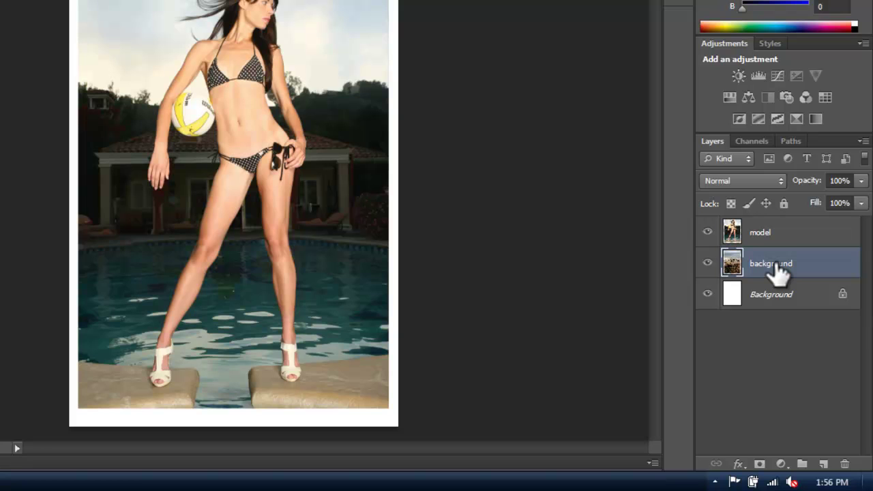
click(784, 203)
click(707, 264)
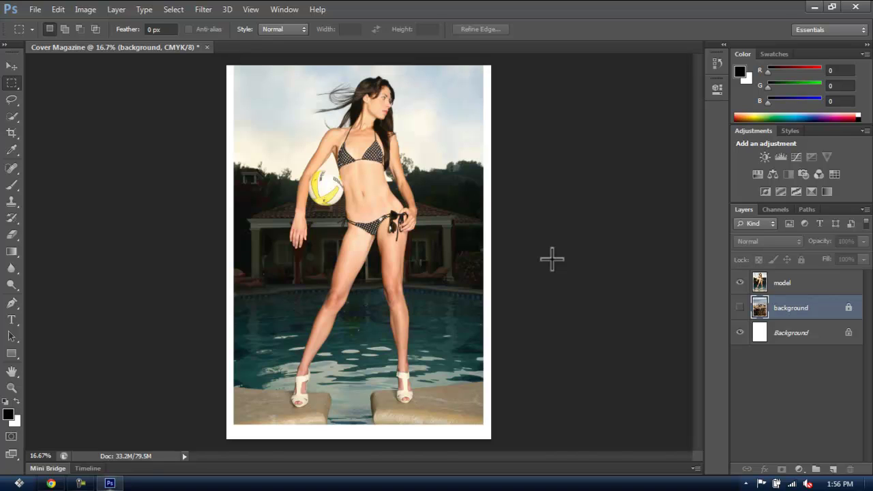
Step: Target the model layer and set up the Quick Selection Tool with a 70 px brush size
click(784, 285)
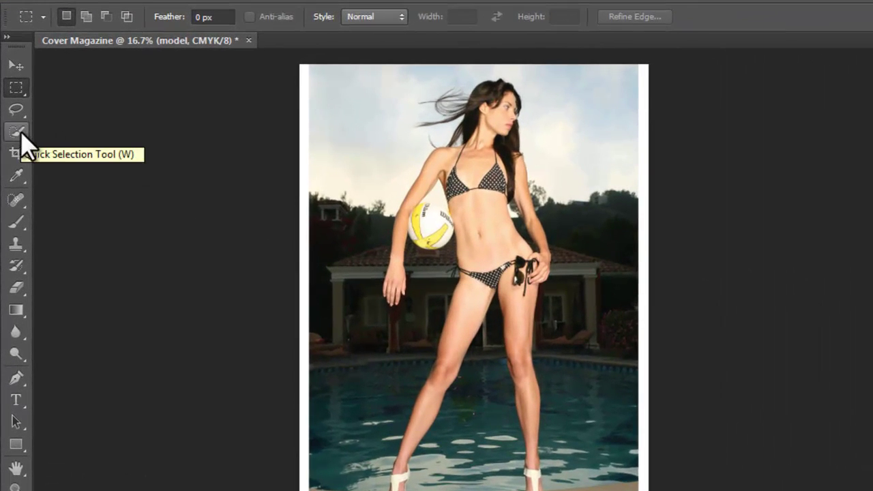
click(13, 118)
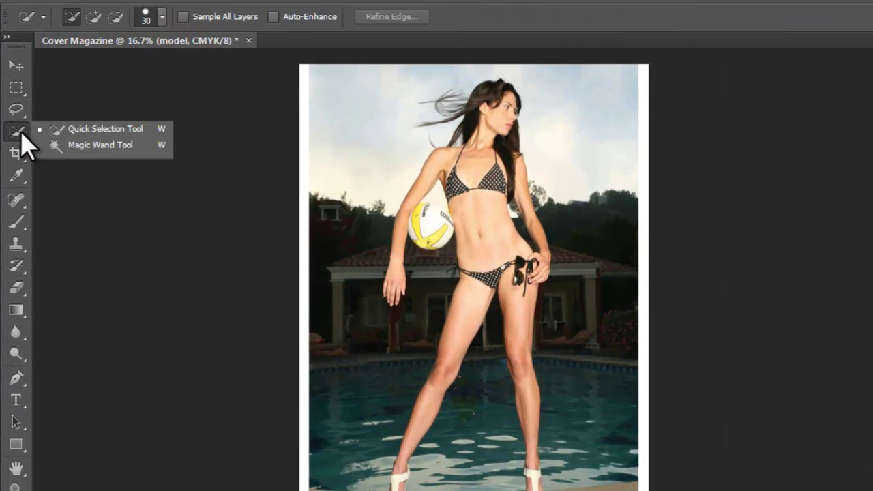
click(96, 129)
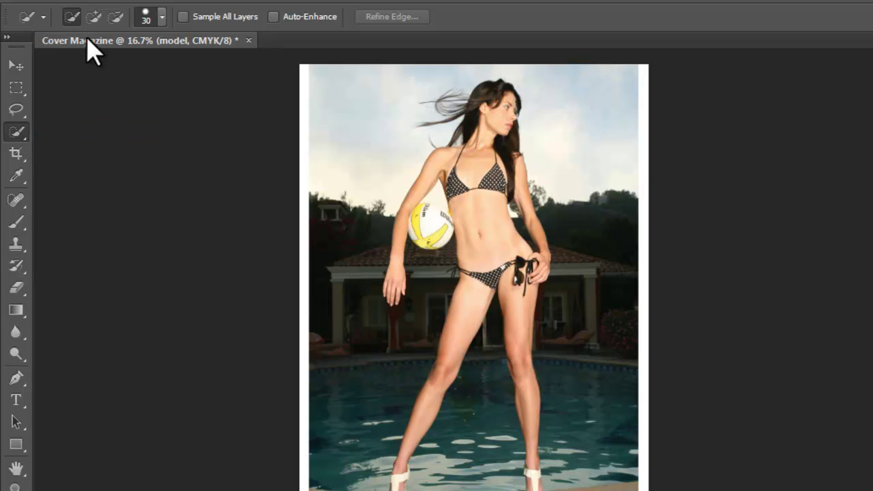
click(162, 17)
click(230, 47)
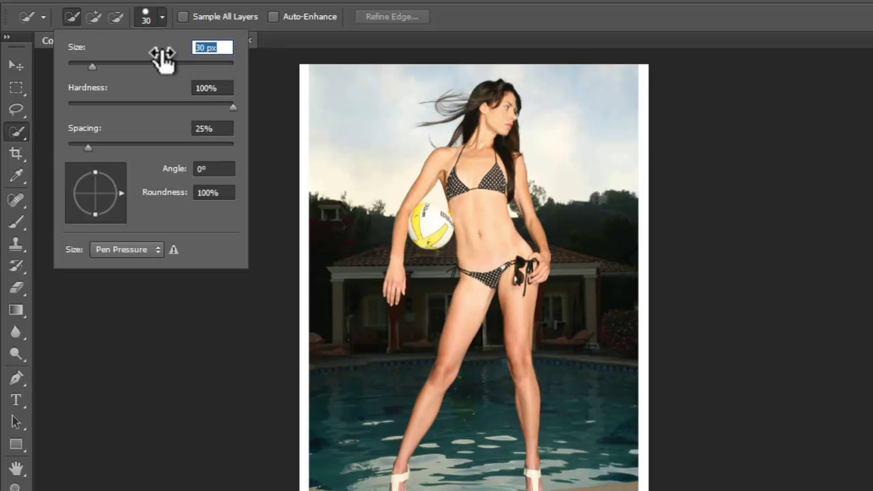
text(70)
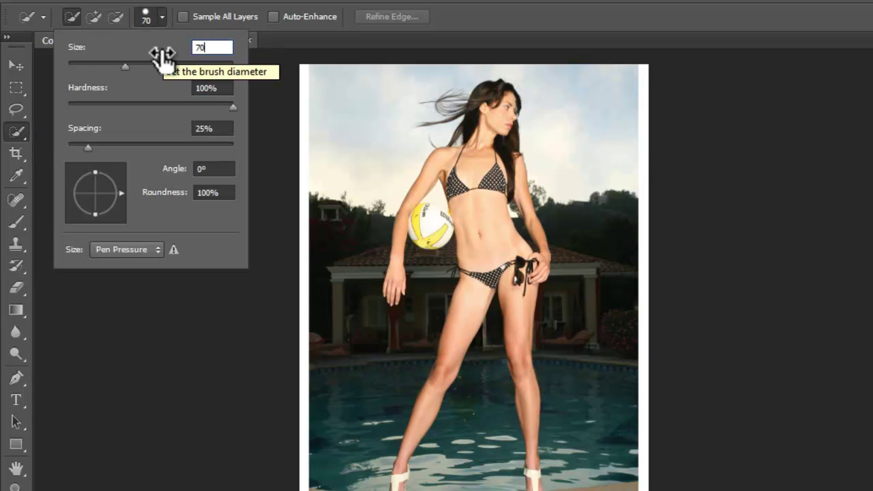
click(291, 120)
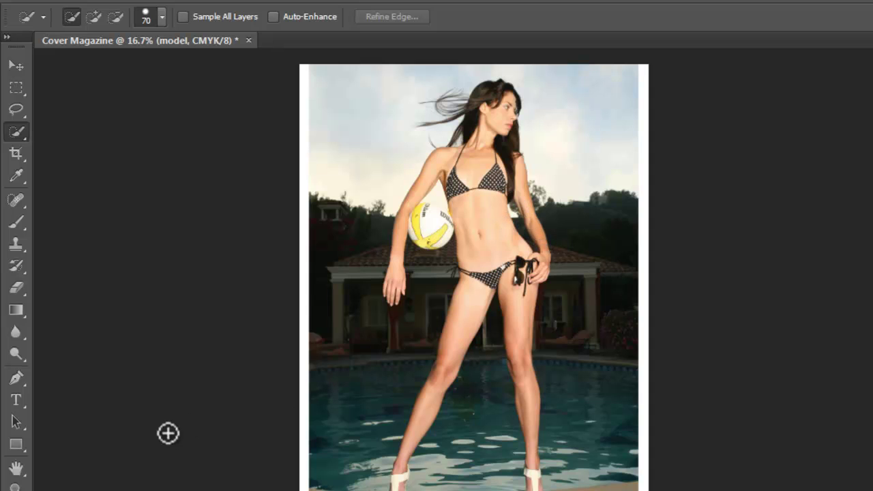
Step: Quick-select the scenery showing in the gap between the model's waist and her bent arm
key(z)
drag(441, 298, 555, 220)
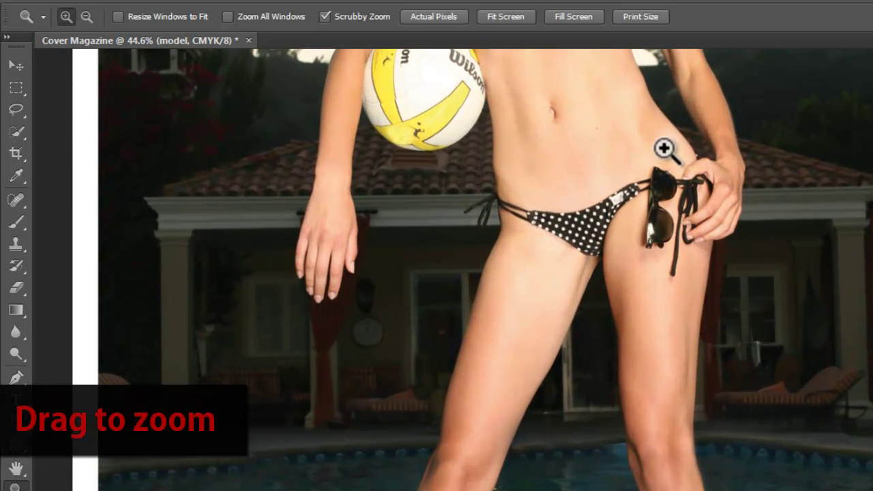
key(space)
drag(695, 111, 588, 286)
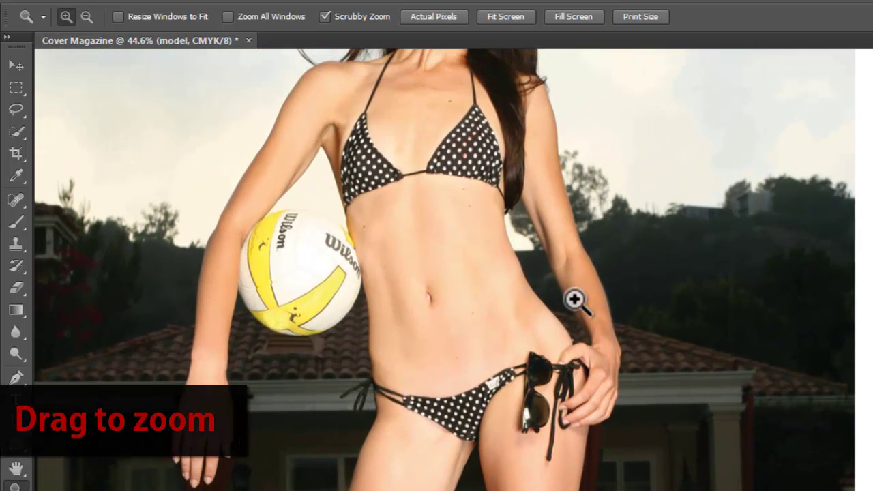
key(space)
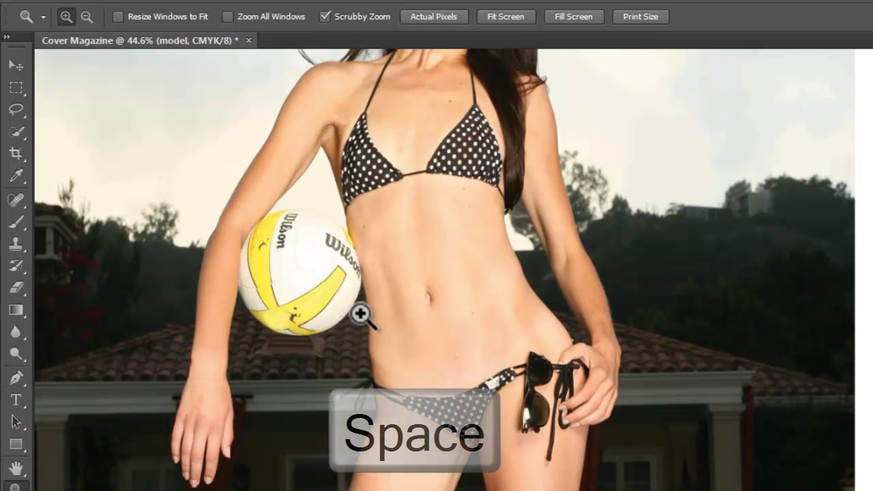
drag(364, 334, 409, 375)
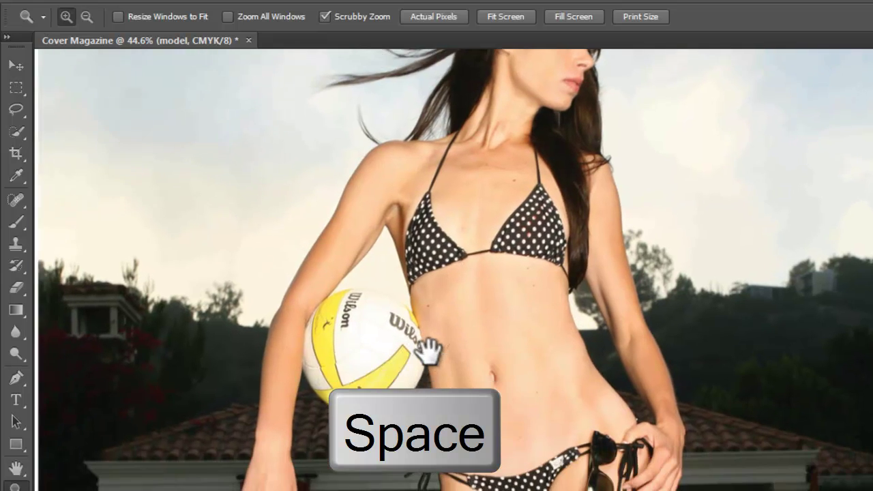
drag(427, 349, 470, 308)
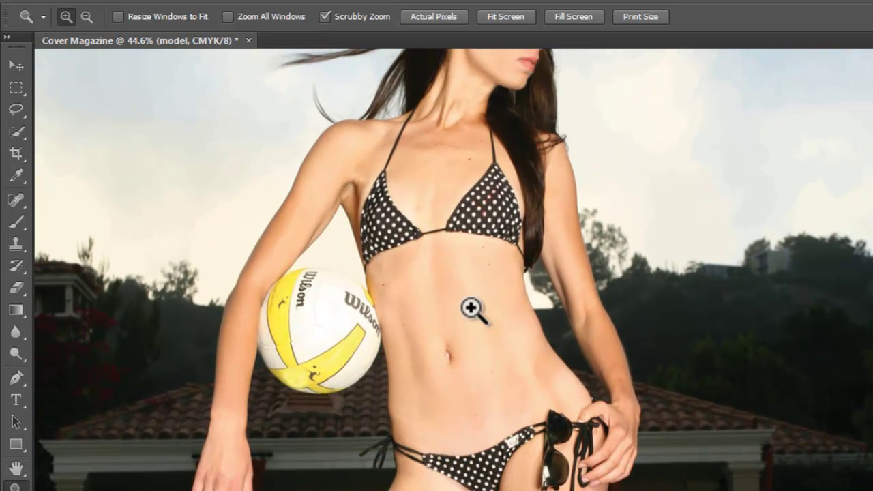
click(21, 133)
drag(523, 335, 539, 355)
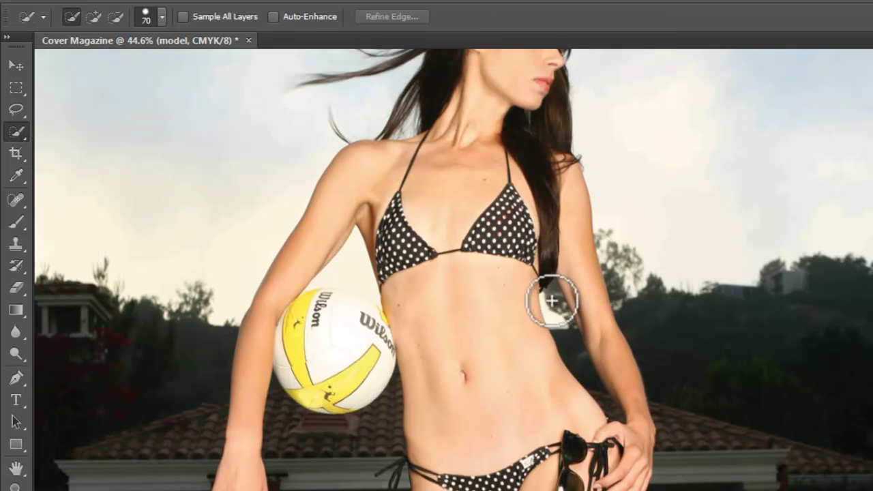
drag(551, 304, 579, 359)
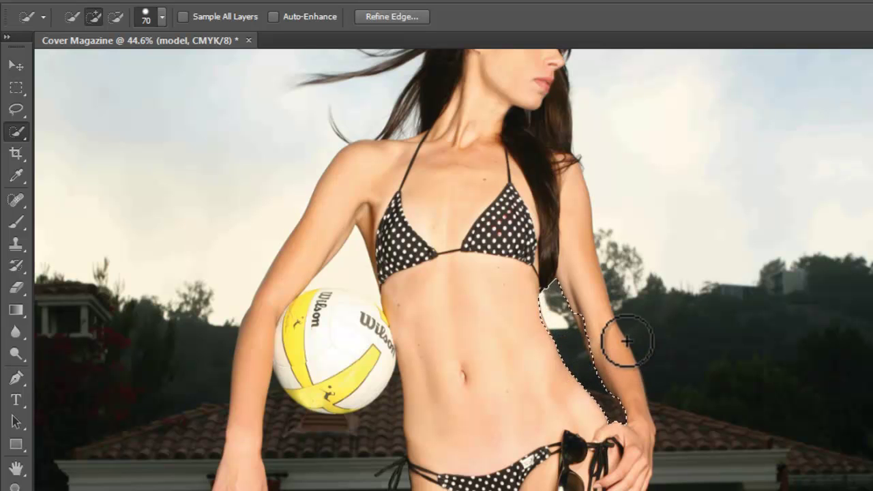
key(Delete)
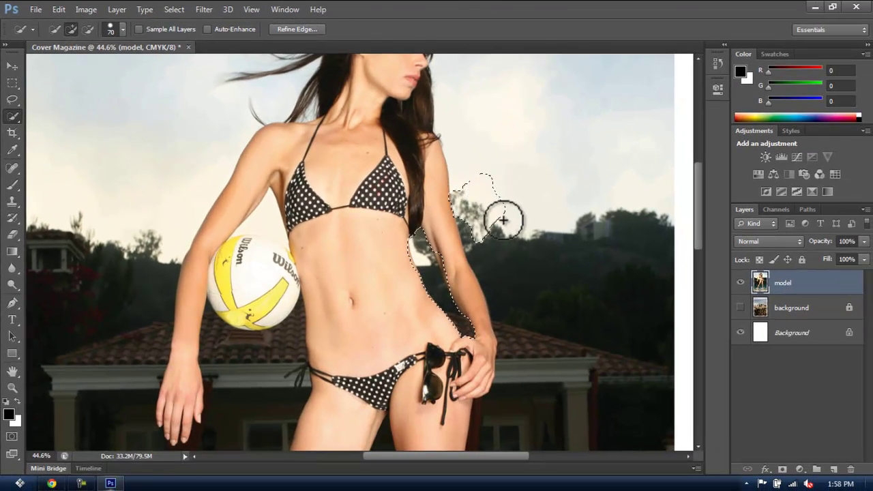
key(Delete)
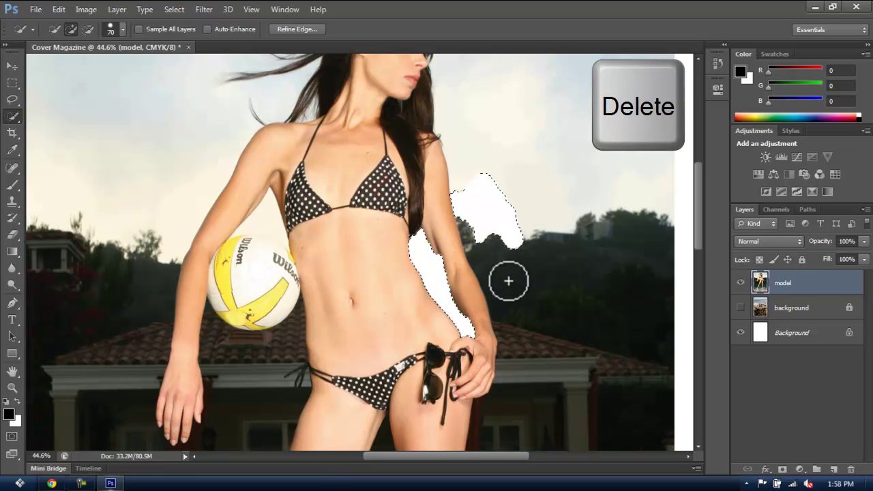
key(ctrl+z)
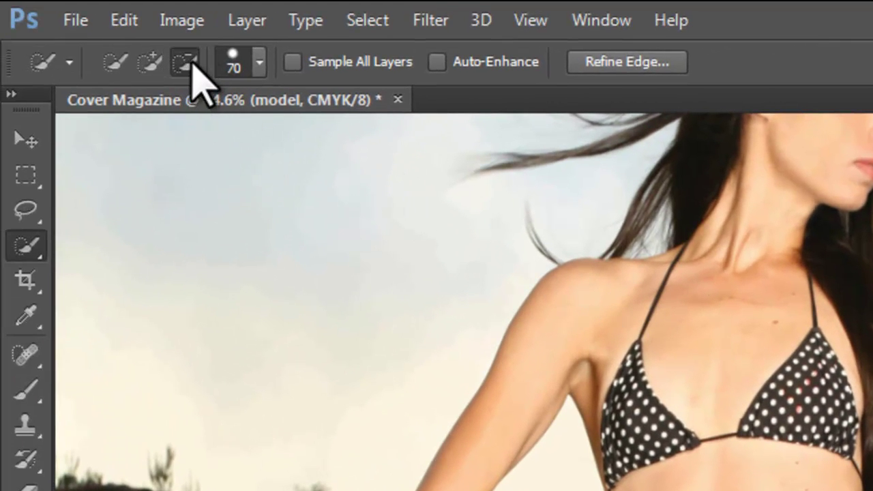
Step: Extend the selection with a 34 px Quick Selection brush over the hillside, house and pool beside and between the model's arms and legs
click(259, 63)
drag(199, 140, 155, 142)
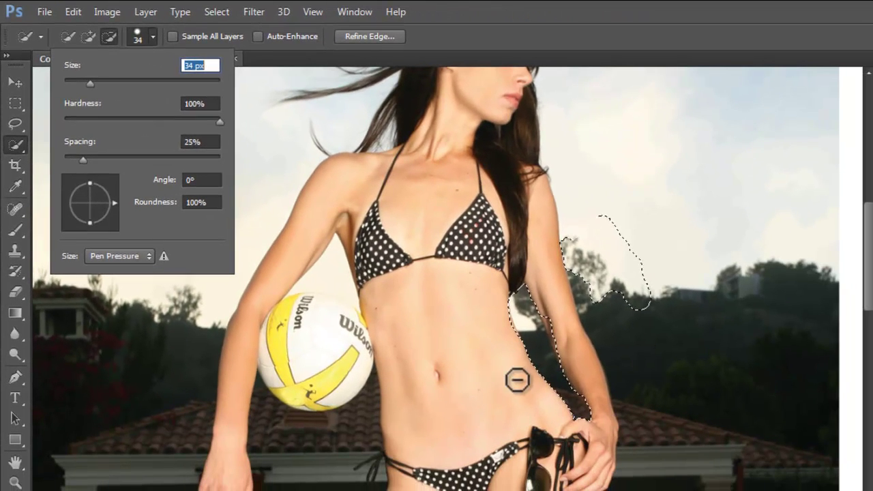
click(551, 317)
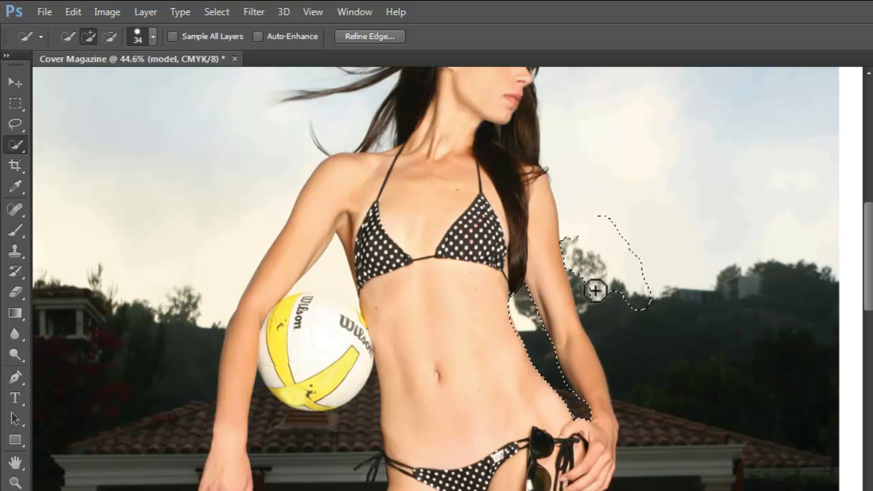
drag(617, 329, 660, 462)
key(space)
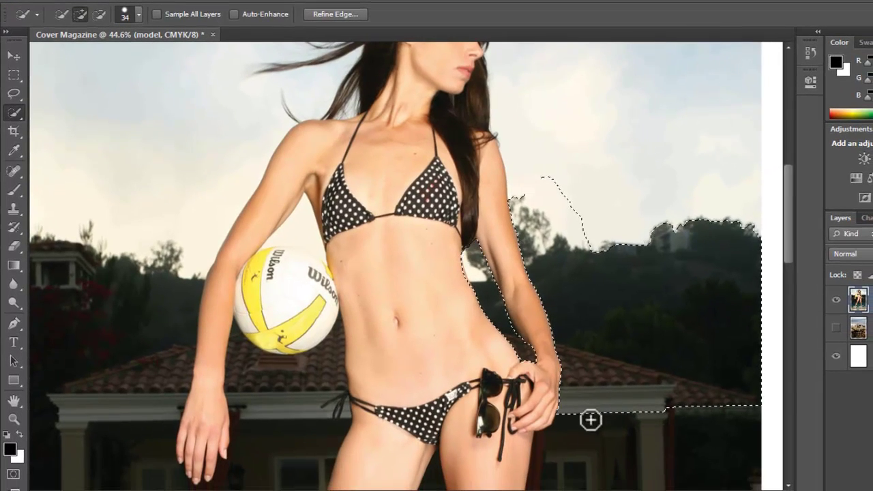
drag(589, 440, 566, 273)
mouse_move(528, 243)
mouse_down()
mouse_move(516, 269)
mouse_move(513, 320)
mouse_up()
drag(594, 452, 606, 264)
drag(551, 234, 560, 318)
key(space)
drag(605, 443, 606, 269)
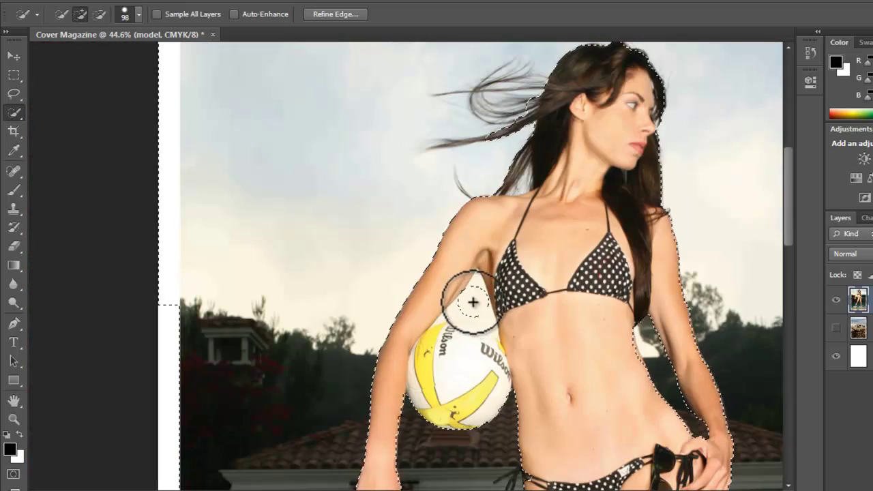
Step: Touch up the selection along the inner edge of the model's leg with a smaller Quick Selection brush
click(138, 14)
drag(129, 53, 103, 54)
alt+click(475, 304)
Step: Subtract the upper edge of the volleyball from the selection with an 11 px Quick Selection brush
click(13, 419)
drag(413, 402, 478, 399)
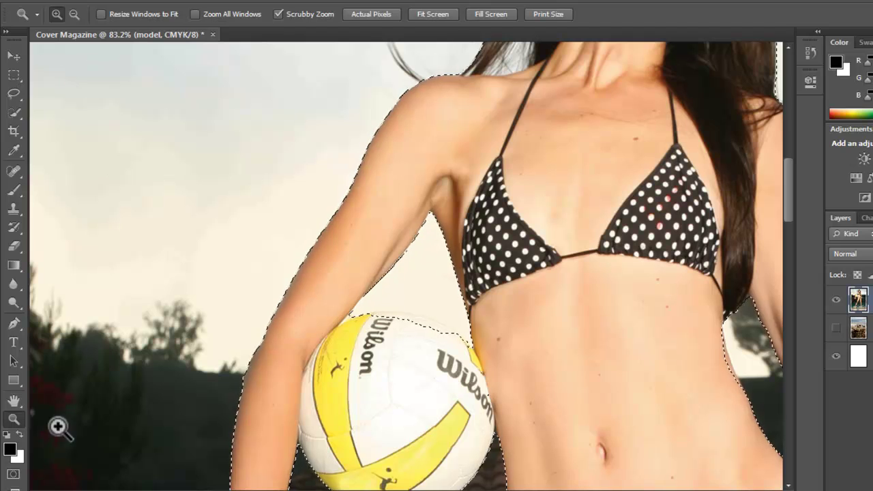
click(20, 112)
click(138, 15)
drag(79, 55, 68, 54)
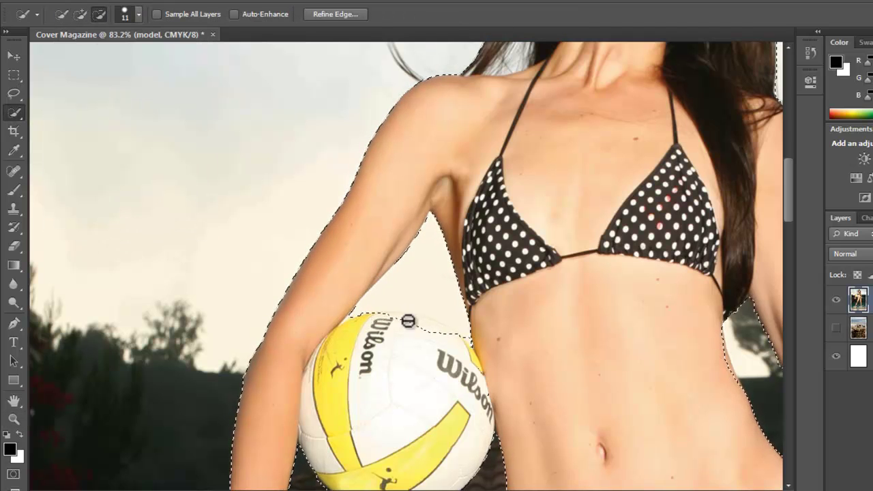
key(space)
drag(405, 323, 424, 308)
click(424, 308)
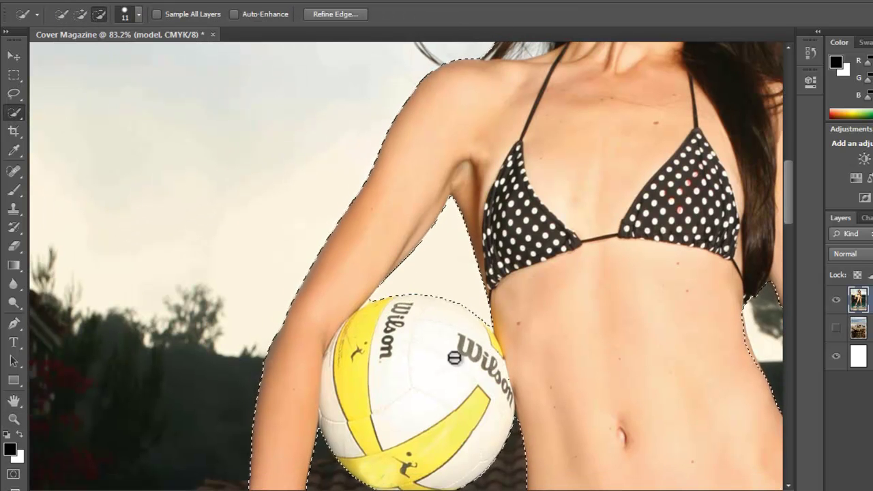
Step: Correct the selection around the model's neck and upper chest so these areas are excluded
scroll(354, 273, up, 5)
drag(457, 243, 486, 277)
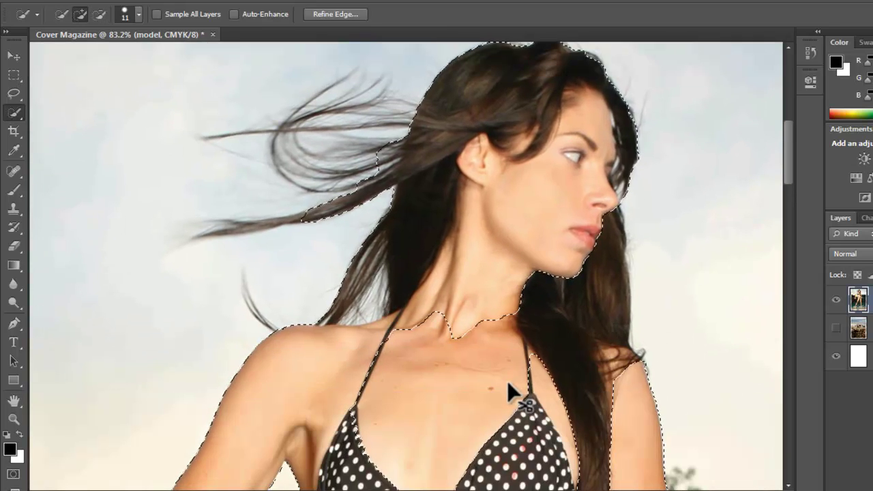
click(99, 14)
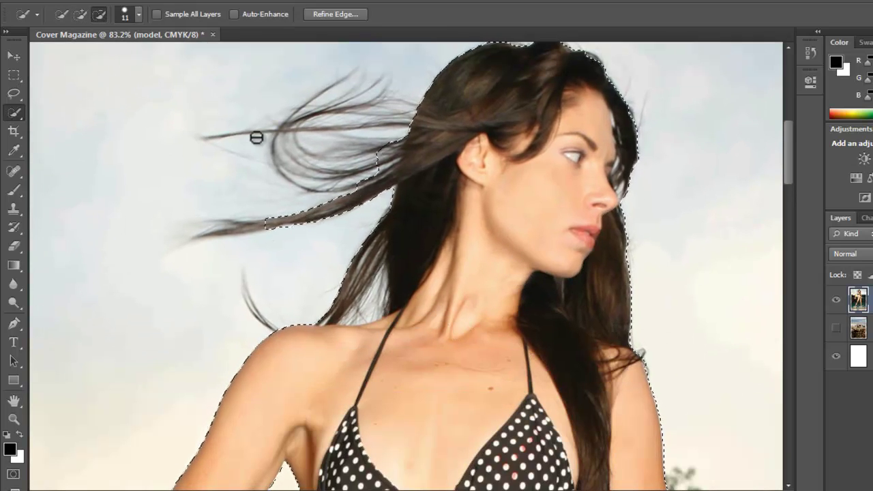
Step: Subtract the model's fine windblown hair strands from the selection by tracing them with a 1 px brush
click(138, 14)
drag(63, 58, 53, 58)
drag(265, 224, 229, 232)
mouse_move(391, 79)
mouse_down()
mouse_move(281, 136)
mouse_move(377, 163)
mouse_up()
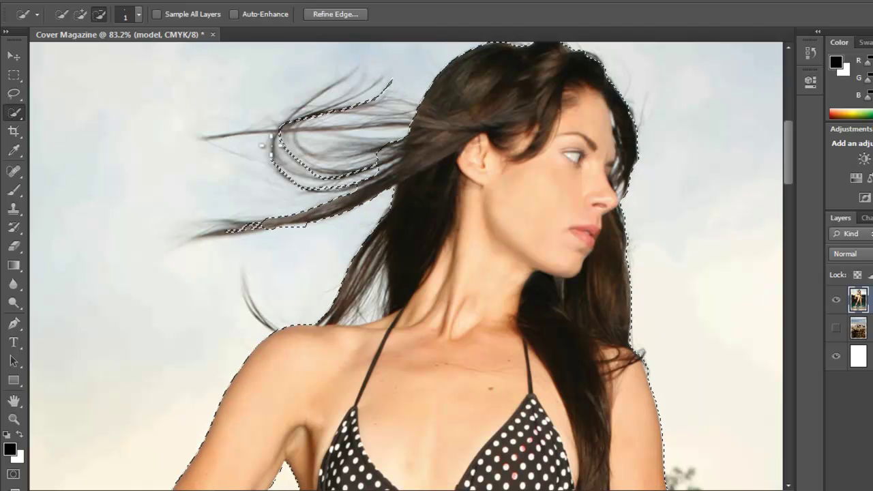
drag(360, 65, 279, 129)
drag(205, 138, 411, 123)
Step: Subtract the tip of the lowest windblown hair strand from the selection with a 3 px brush
click(139, 14)
drag(53, 59, 56, 59)
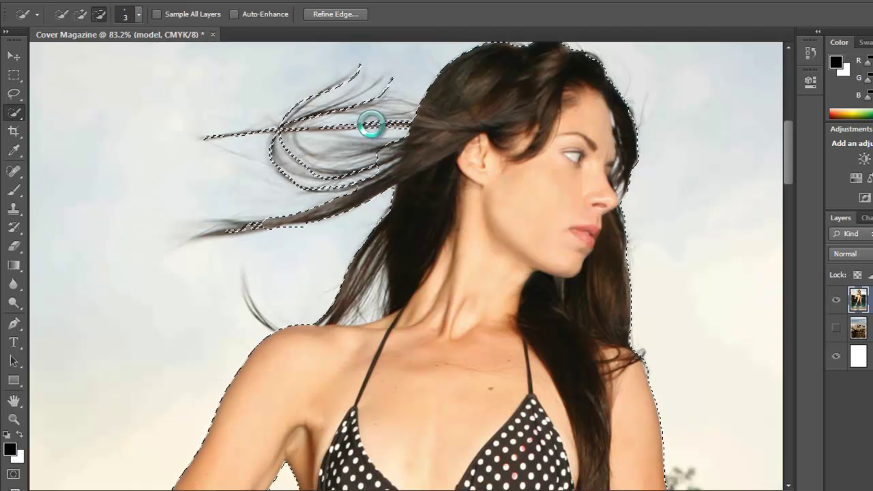
drag(229, 231, 198, 236)
drag(541, 123, 468, 177)
Step: Refine the selection around the model's hip and upper thigh with a 48 px Quick Selection brush in subtract mode
click(14, 420)
drag(454, 383, 399, 382)
drag(447, 463, 470, 164)
key(Delete)
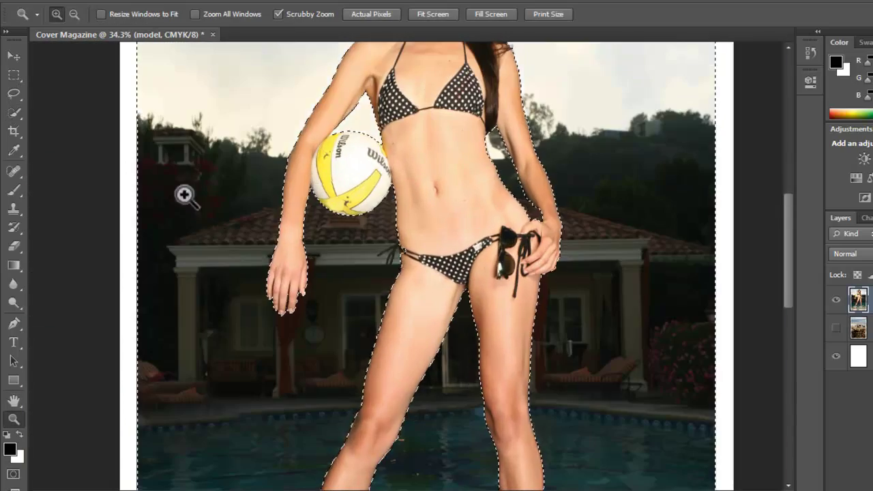
key(w)
click(138, 13)
click(66, 345)
drag(370, 295, 459, 260)
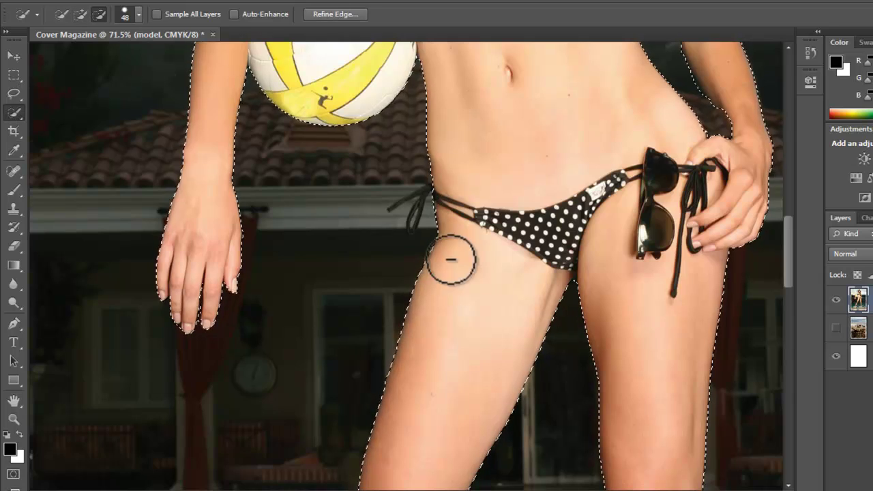
Step: Refine the selection in the gap between the model's waist and arm with a 16 px Quick Selection brush in subtract mode
drag(739, 127, 405, 267)
click(138, 14)
text(21)
key(Return)
click(99, 14)
click(139, 15)
text(16)
key(Return)
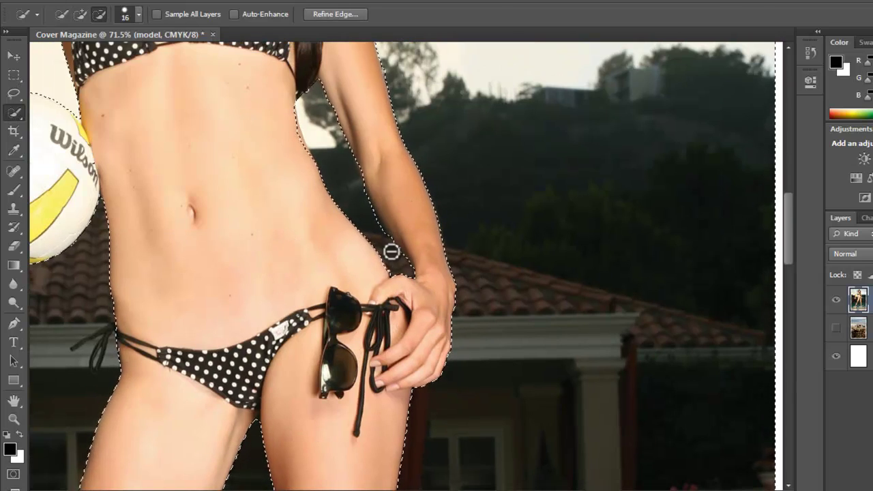
Step: Correct the selection edges along the model's inner forearm and wrist with an 8 px brush, subtracting and adding small areas
click(139, 14)
text(8)
key(Return)
click(80, 13)
click(99, 14)
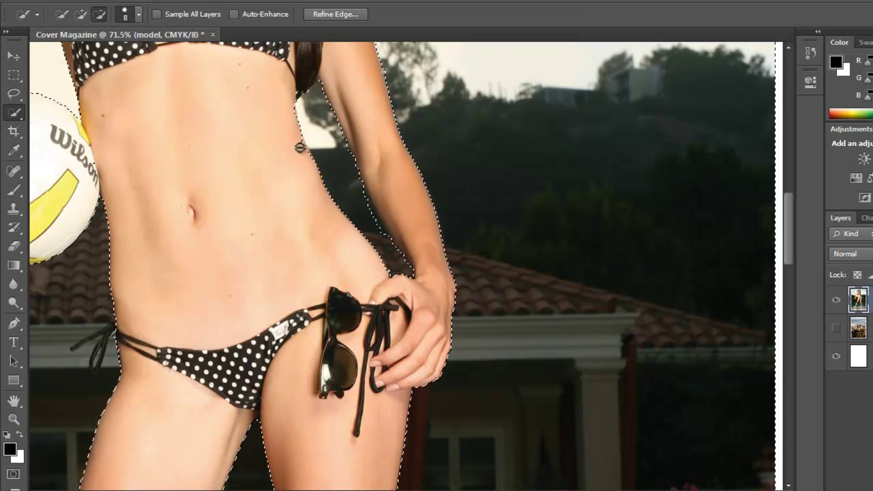
click(415, 270)
click(79, 14)
click(367, 216)
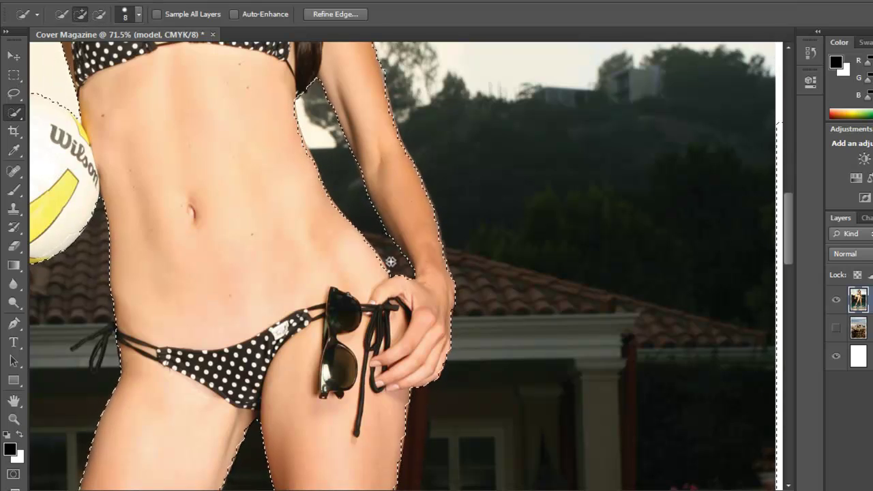
Step: Delete the selected pool and house backdrop from the model layer
key(z)
scroll(313, 368, down, 6)
drag(314, 352, 462, 343)
scroll(461, 343, down, 2)
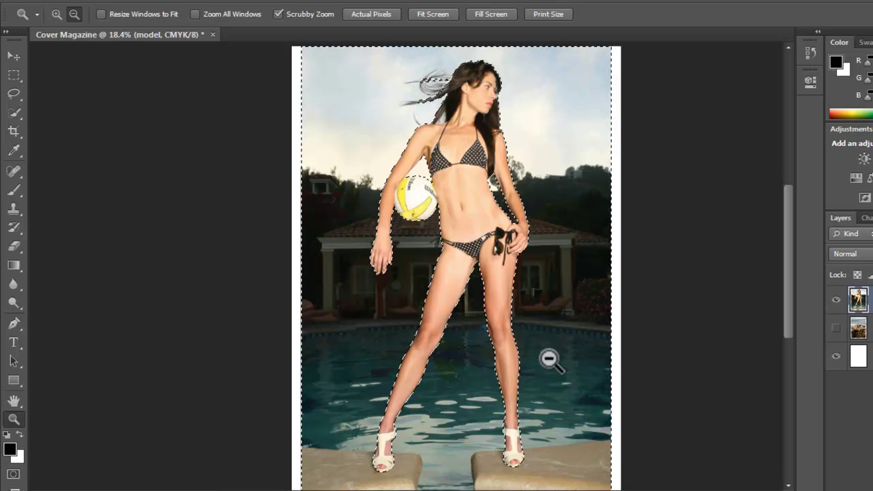
key(Delete)
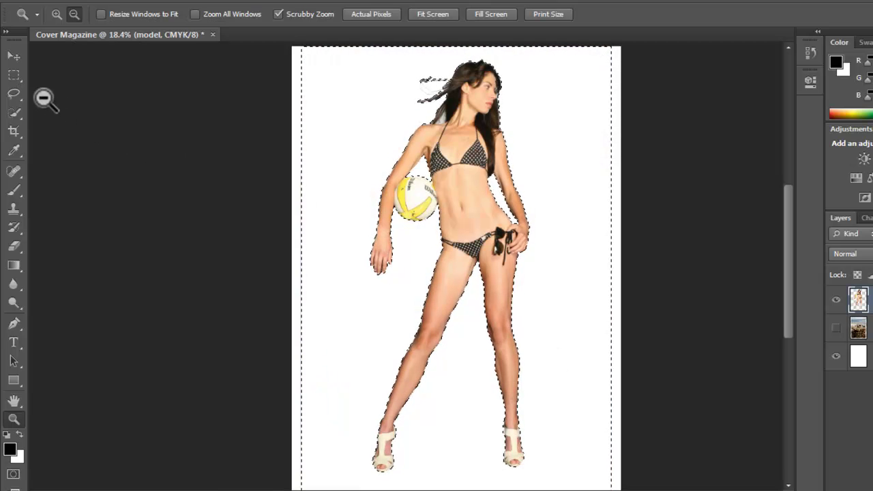
Step: Set the Rectangular Marquee tool's feather to 5 px
click(15, 76)
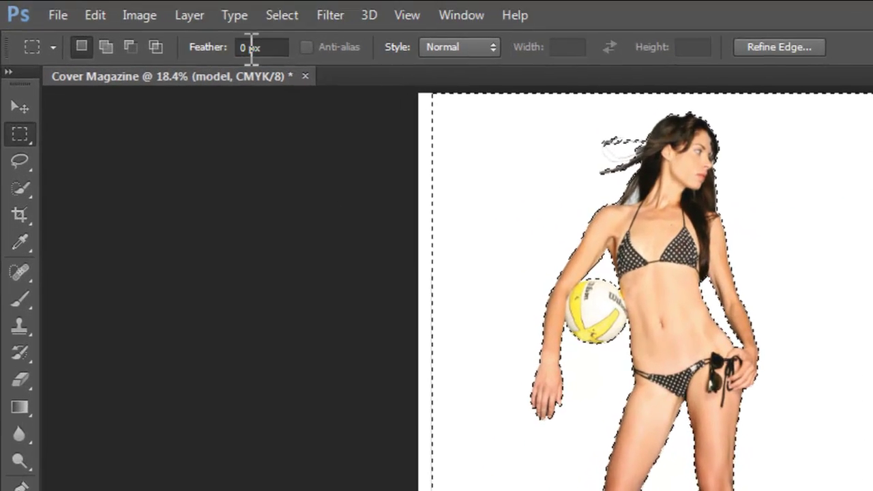
click(177, 13)
text(5)
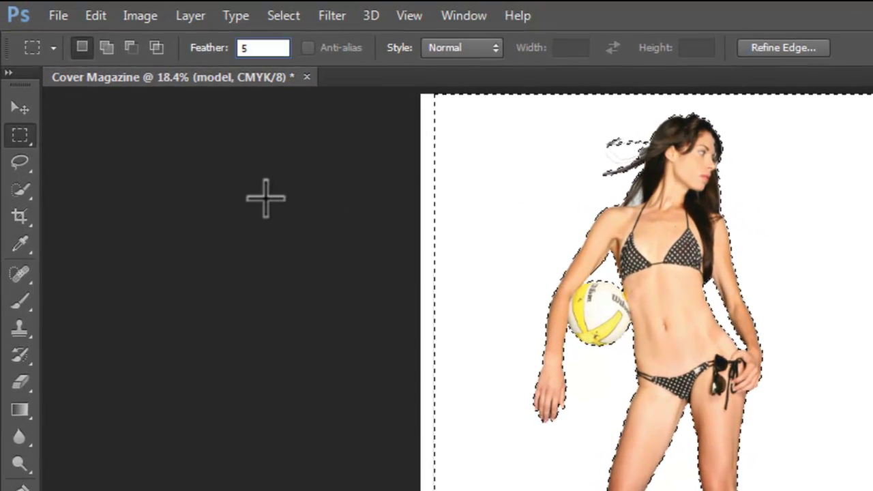
key(Return)
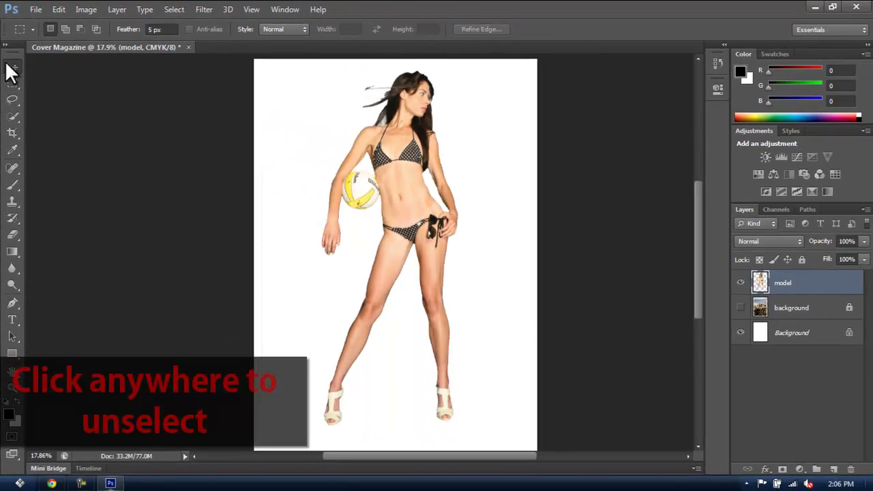
Step: Clear the selection and move the cut-out model towards the right side of the page
click(19, 108)
drag(345, 225, 402, 232)
click(12, 83)
drag(259, 69, 537, 94)
drag(284, 171, 239, 395)
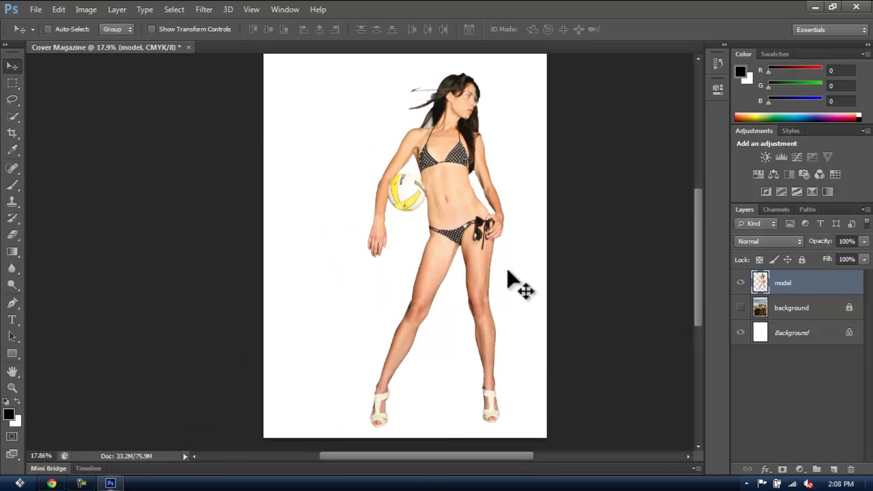
Step: Show and unlock the beach background layer, and turn on its transform controls
click(740, 308)
click(805, 309)
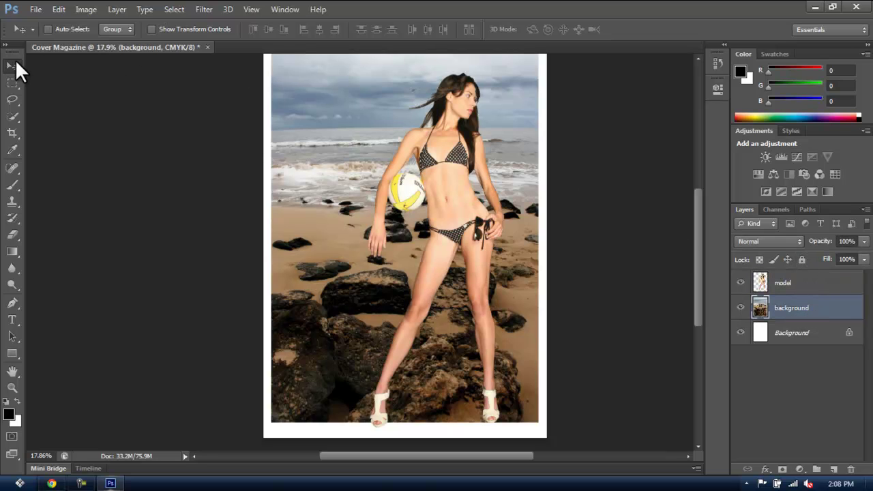
click(152, 29)
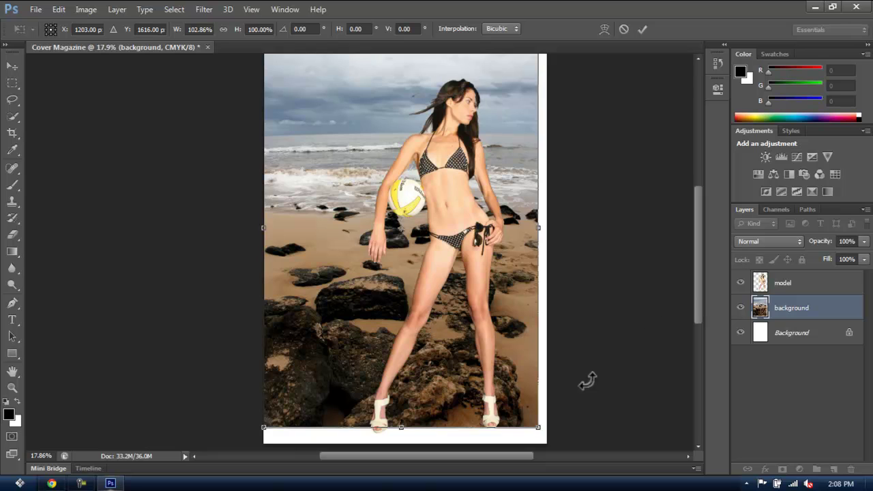
Step: Stretch the beach background to about 122% width, position it to fill the whole page, and apply the transformation
drag(524, 243, 576, 245)
drag(482, 401, 524, 390)
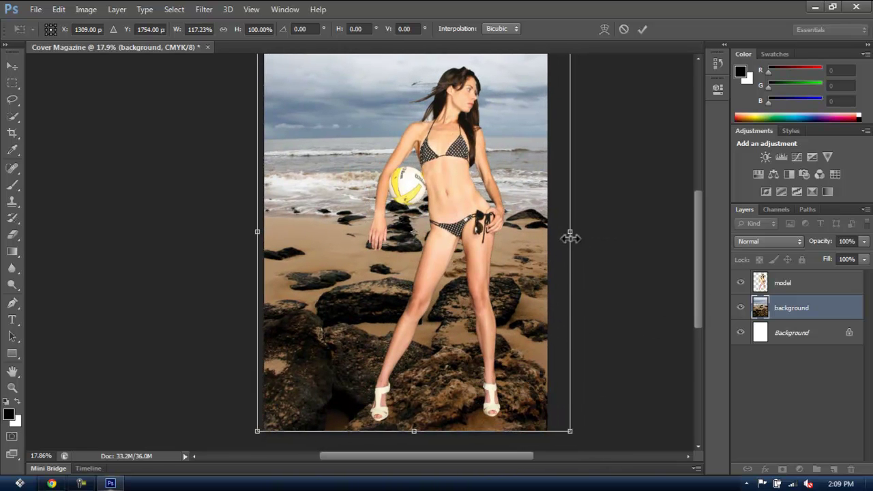
mouse_move(572, 231)
mouse_down()
mouse_move(563, 230)
mouse_move(580, 232)
mouse_up()
mouse_move(537, 352)
mouse_down()
mouse_move(505, 351)
mouse_move(532, 356)
mouse_up()
drag(615, 362, 643, 373)
drag(532, 354, 508, 363)
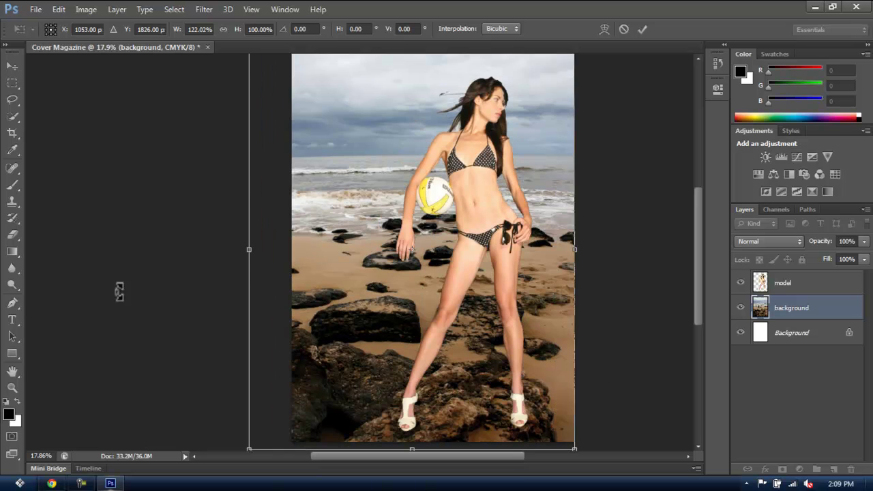
click(13, 284)
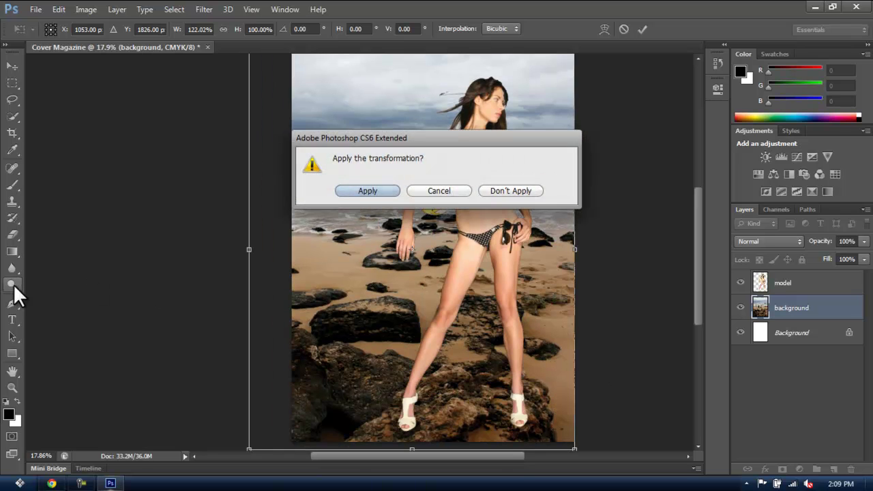
click(367, 190)
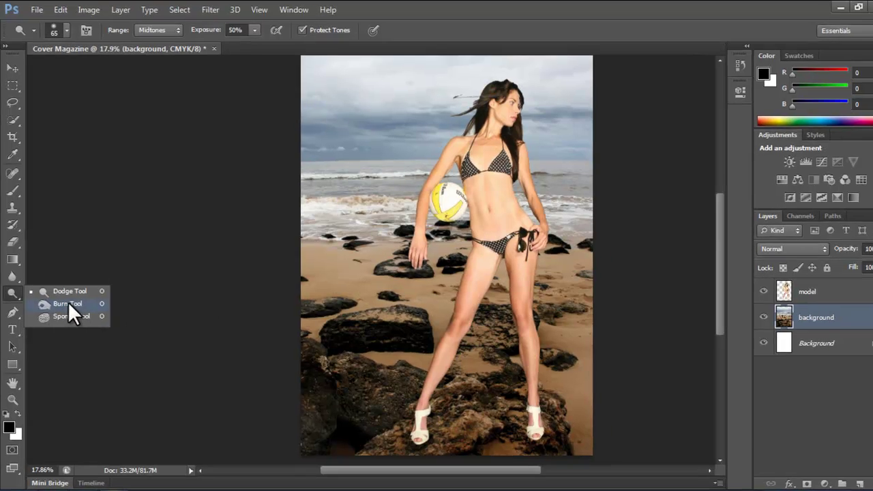
Step: Set up the Burn tool with a 100 px brush and the Shadows range
click(69, 294)
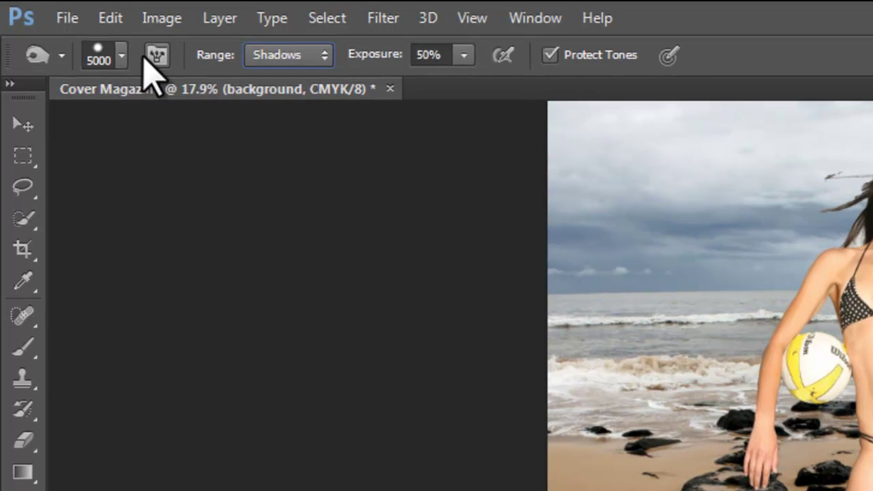
click(121, 56)
text(100)
key(Return)
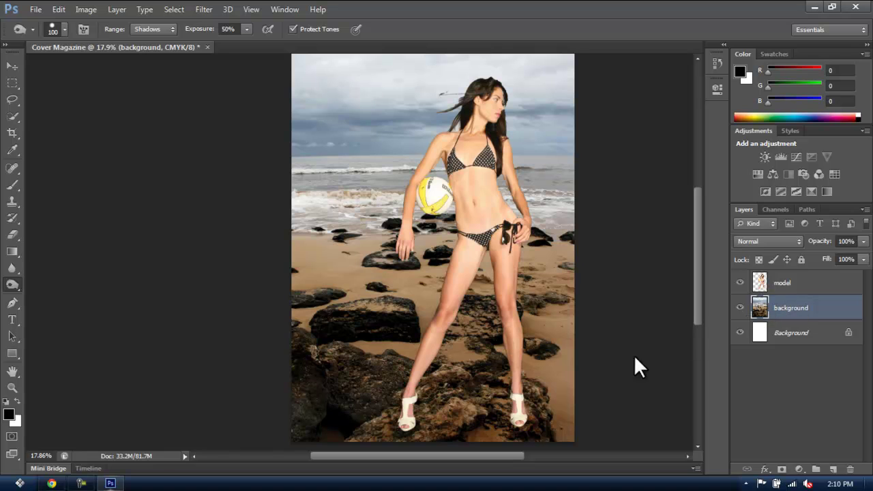
Step: Burn the rocks around the model's shoes on the background layer to darken them as shadows
click(12, 388)
drag(375, 388, 478, 423)
drag(495, 440, 198, 322)
key(o)
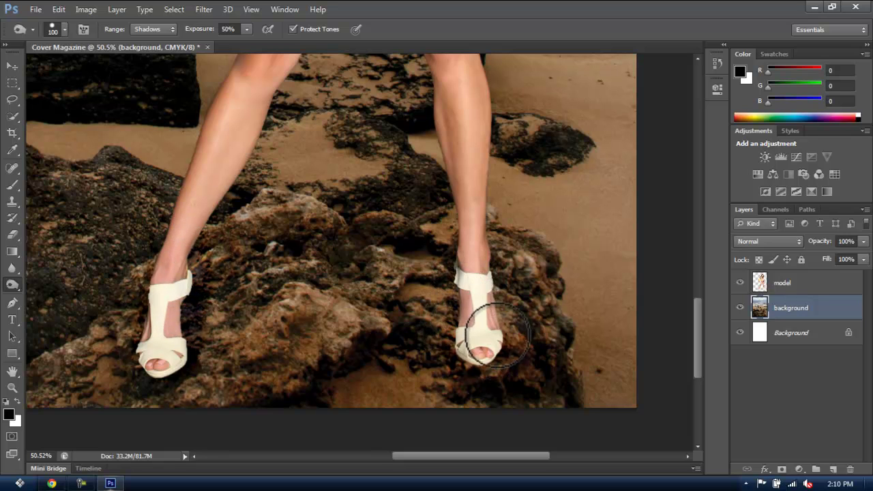
click(13, 388)
mouse_move(311, 332)
mouse_down()
mouse_move(382, 257)
mouse_move(336, 294)
mouse_up()
drag(359, 195, 422, 320)
drag(430, 250, 424, 251)
drag(439, 281, 429, 301)
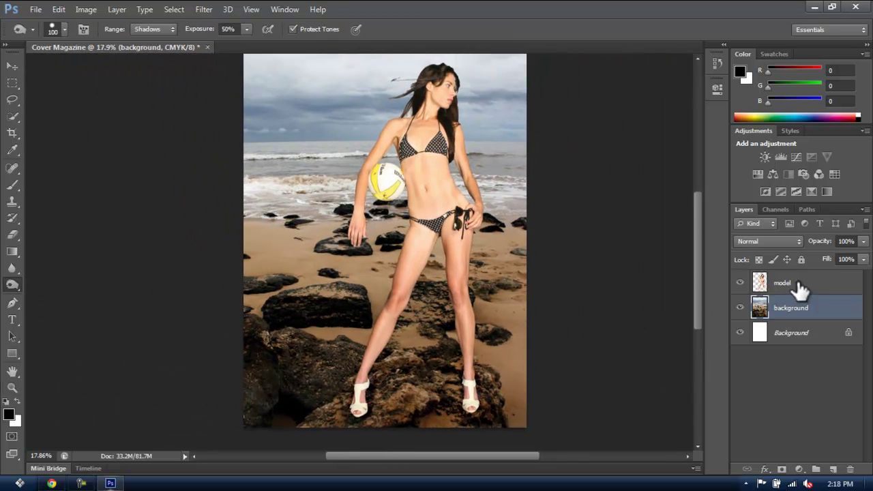
Step: Add a Hue/Saturation adjustment above the model layer and try its presets, ending with Increase Saturation More
click(778, 287)
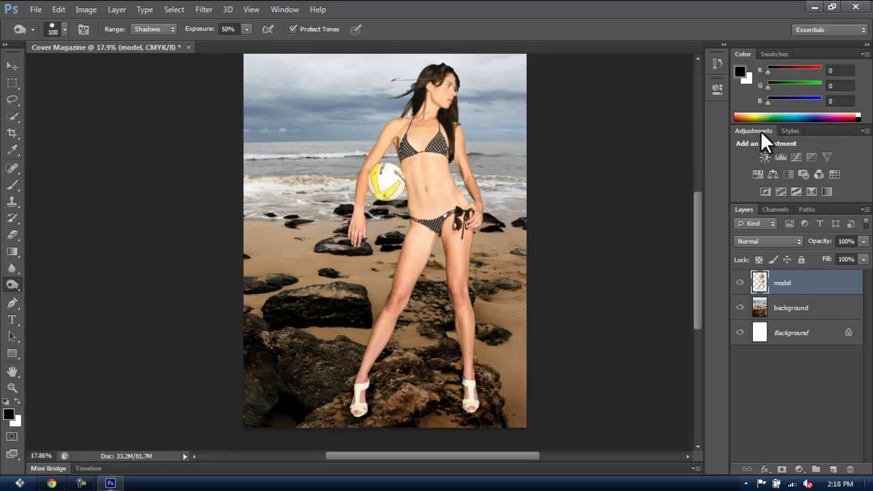
click(757, 174)
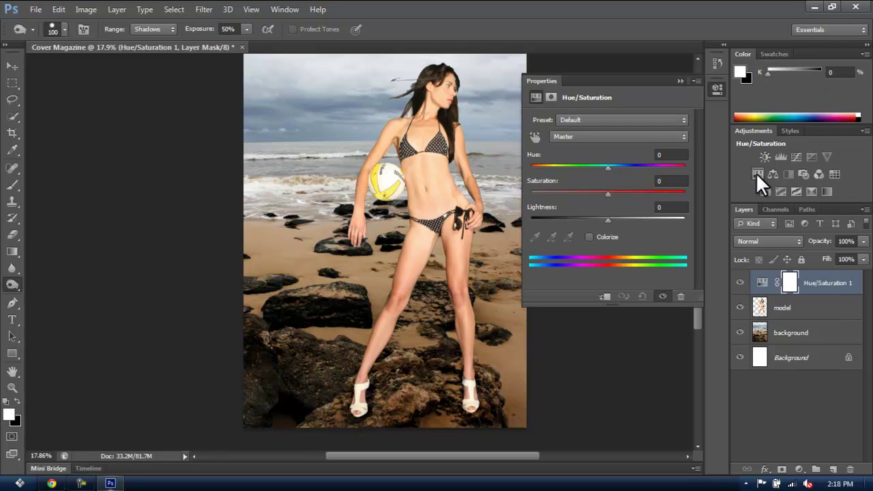
click(680, 120)
click(665, 155)
click(667, 121)
click(658, 164)
click(654, 123)
click(651, 216)
click(654, 120)
click(649, 164)
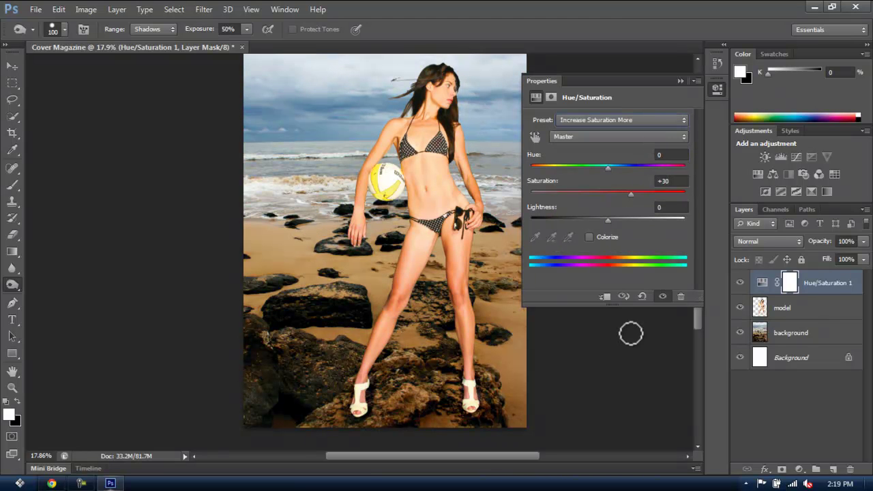
Step: Delete the Hue/Saturation adjustment layer
click(807, 291)
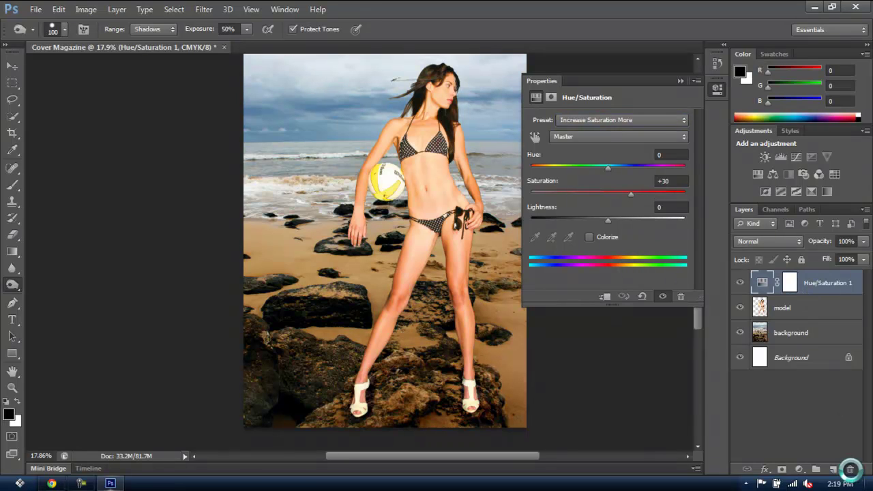
click(849, 469)
click(358, 190)
Step: Add a fresh Hue/Saturation adjustment layer above the model and try the Strong Saturation and Yellow Boost presets
click(757, 174)
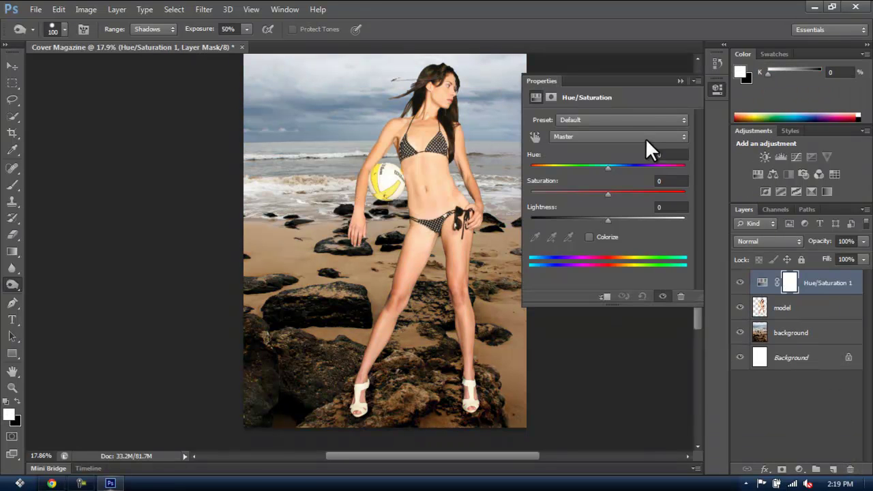
click(645, 120)
click(600, 214)
click(596, 121)
click(591, 226)
click(610, 119)
click(616, 154)
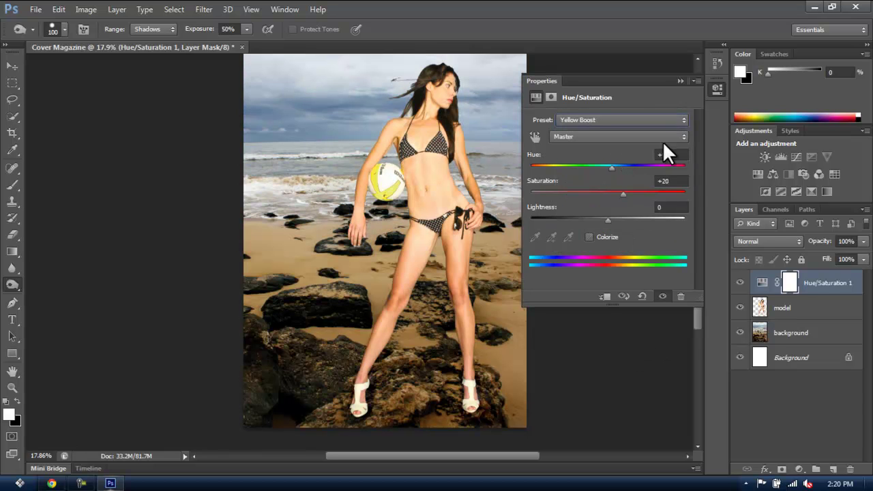
Step: Try the Increase Saturation and Old Style presets on the Hue/Saturation adjustment
click(683, 120)
click(653, 172)
click(820, 310)
key(Delete)
key(Delete)
click(655, 122)
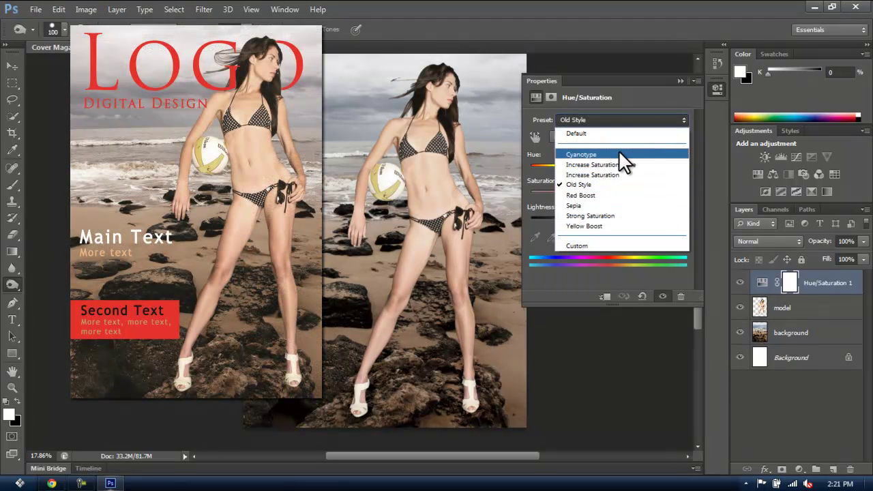
click(584, 184)
Step: Apply the Increase Saturation More preset, raise the saturation to 55, and collapse the adjustment's settings
click(584, 120)
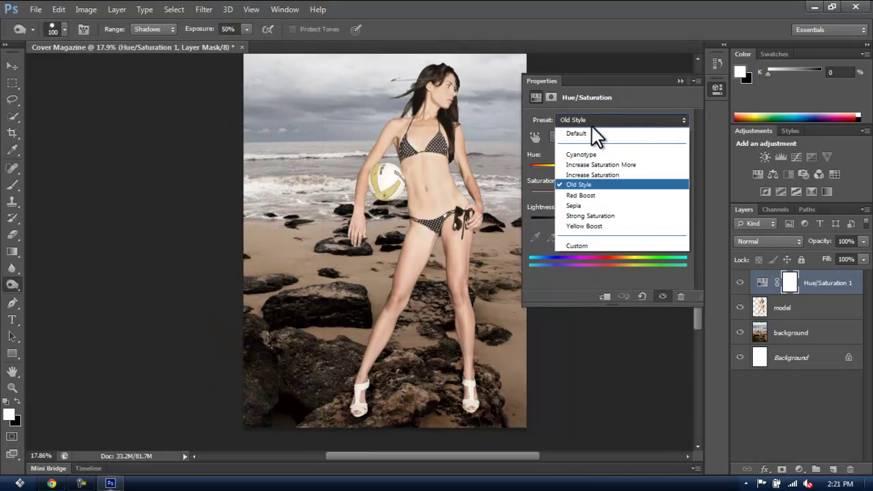
click(596, 164)
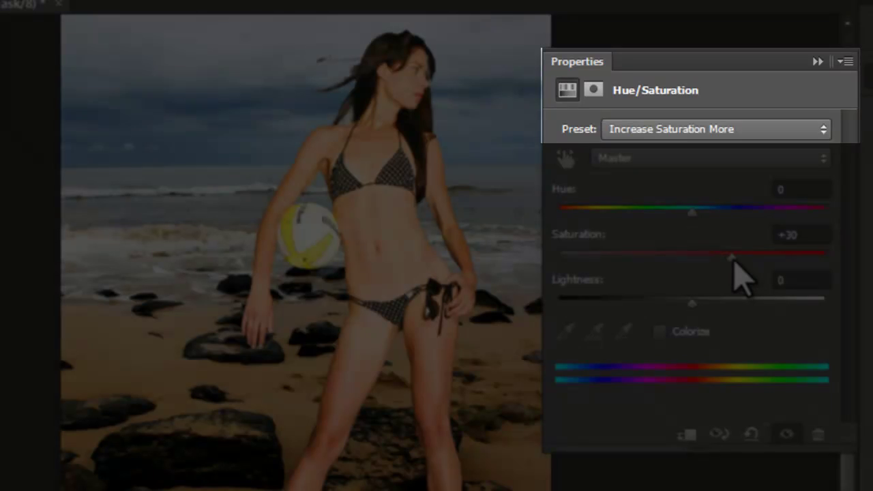
drag(734, 260, 768, 257)
text(55)
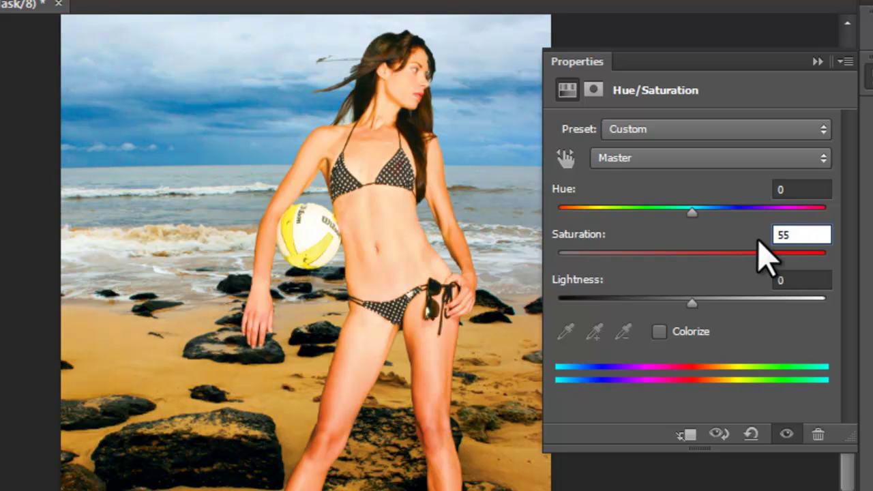
key(Return)
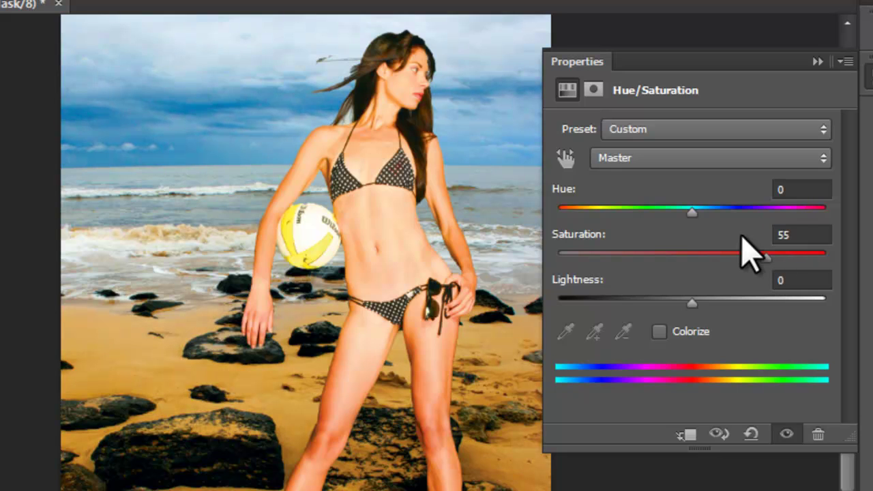
click(815, 63)
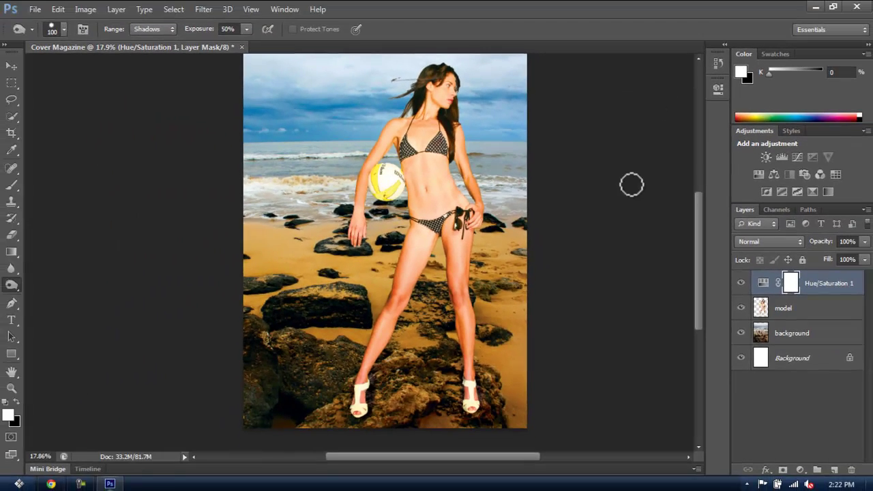
Step: Save a copy of the document to the Desktop as Cover Magazine.psd in Photoshop format
key(ctrl+shift+s)
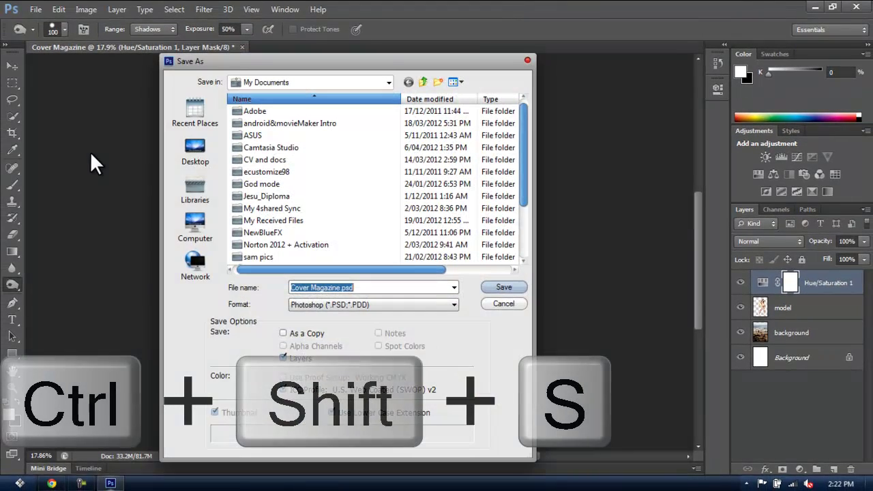
click(210, 158)
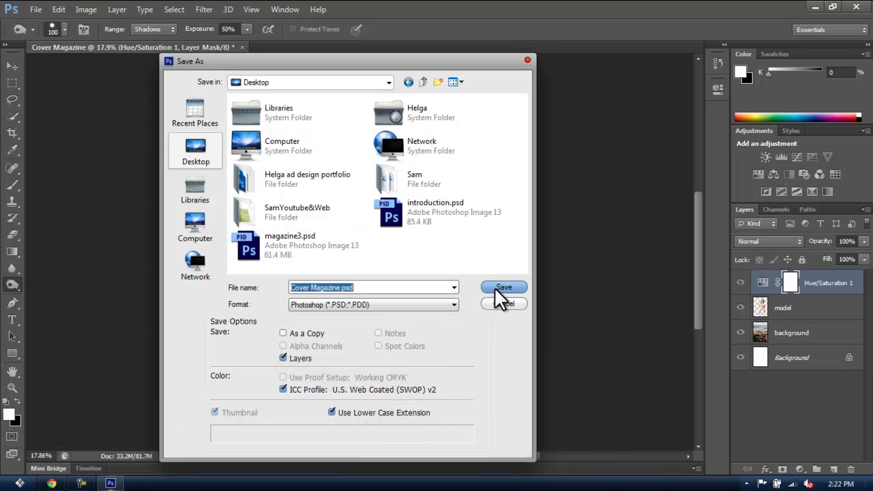
click(496, 287)
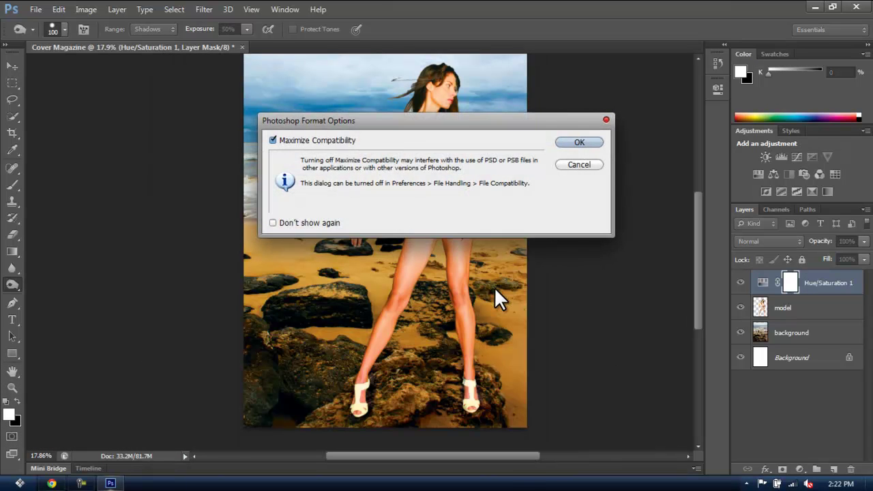